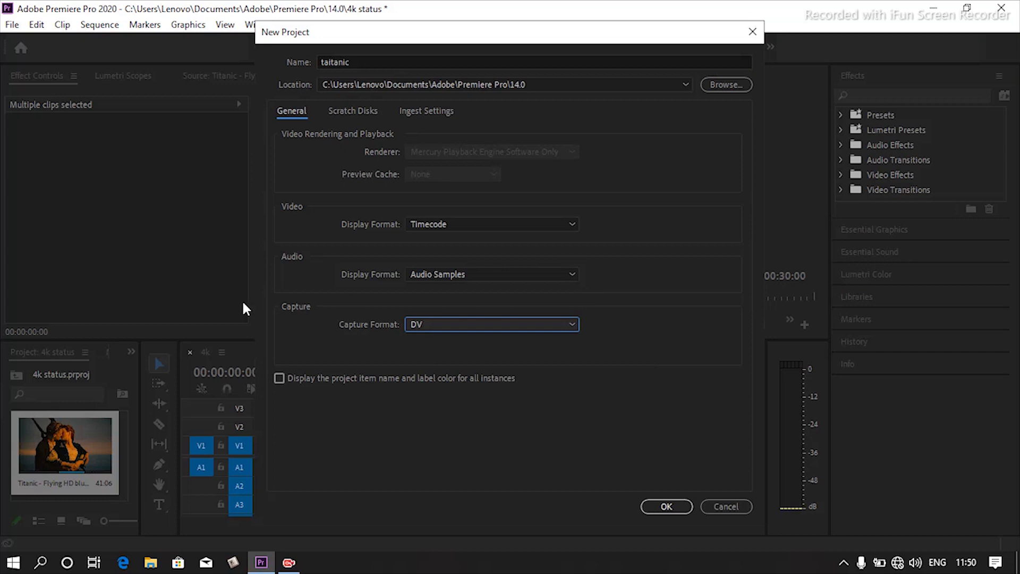
Step: Choose DV as the capture format for the taitanic project
{"action": "left_click", "coordinate": [455, 325]}
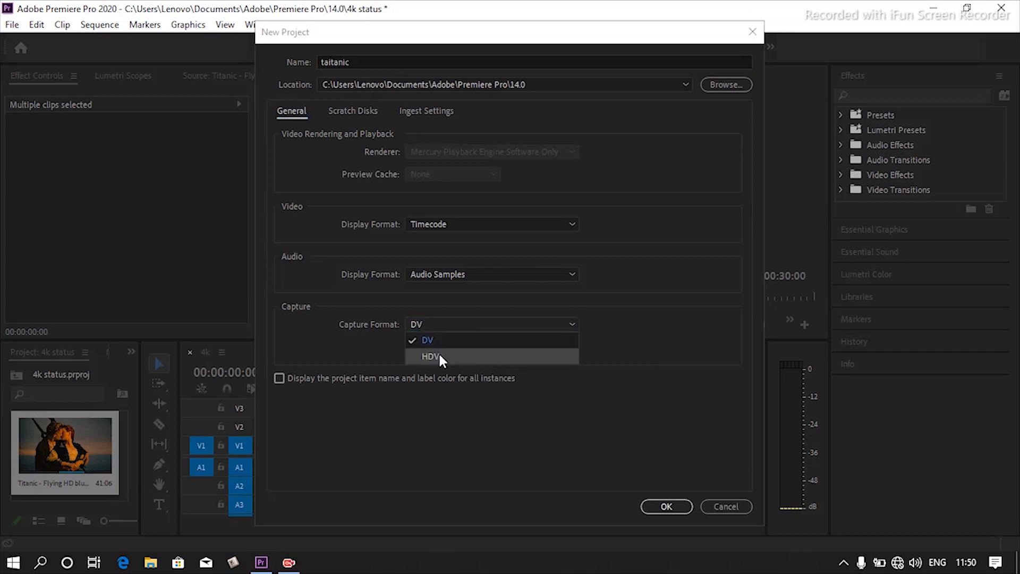
{"action": "left_click", "coordinate": [438, 340]}
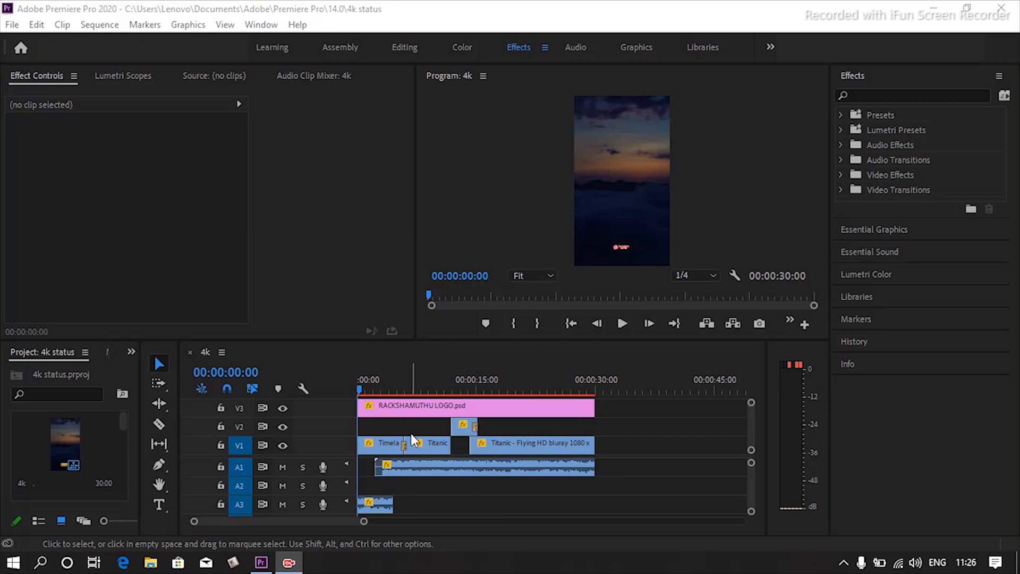
Step: Start a new sequence from the DNxHR HQX 4K 29.97 preset and name it taitanic
{"action": "left_click", "coordinate": [560, 427]}
{"action": "key", "text": "ctrl+n"}
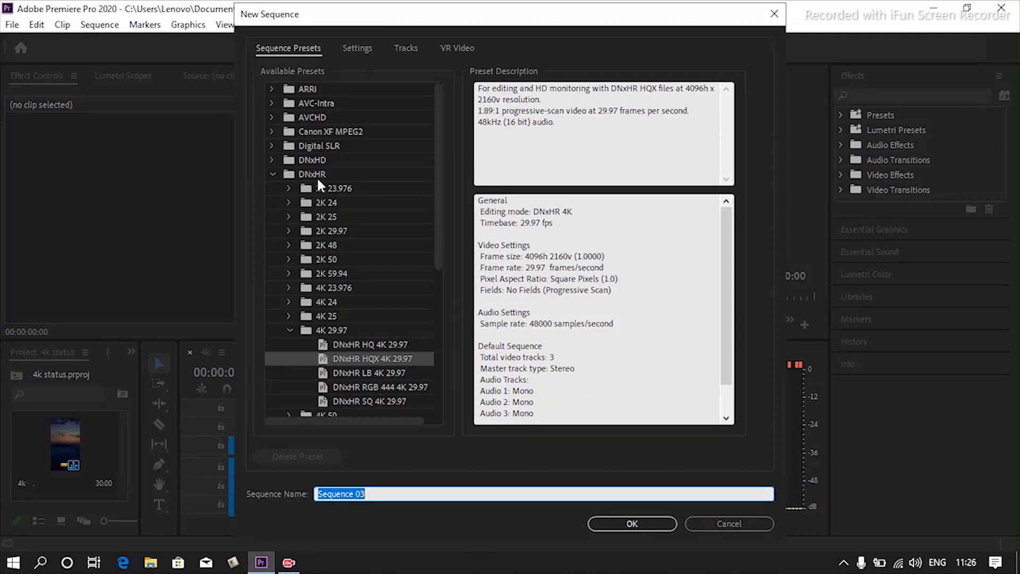
{"action": "left_click_drag", "start_coordinate": [442, 196], "coordinate": [440, 226]}
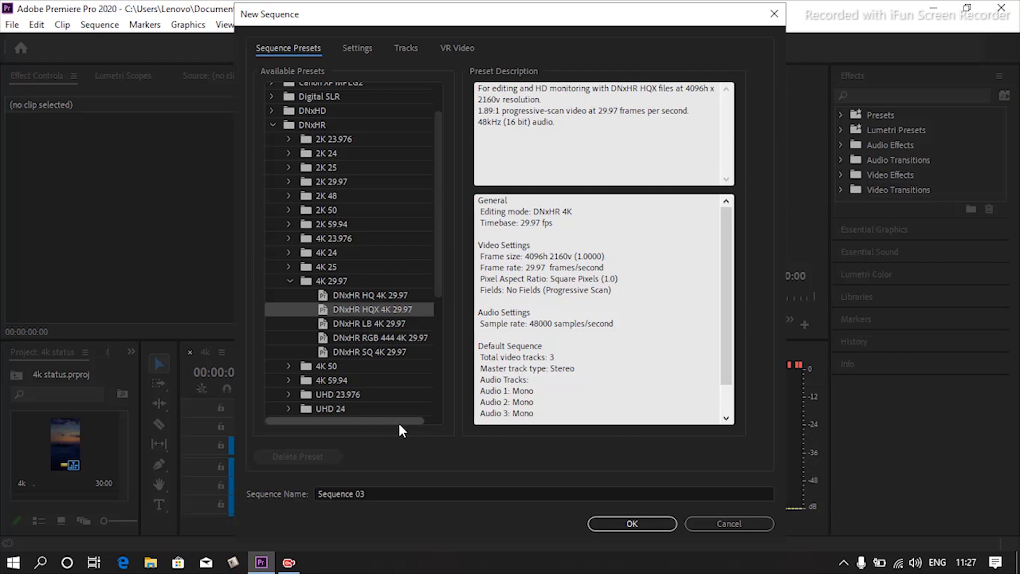
{"action": "left_click", "coordinate": [376, 491]}
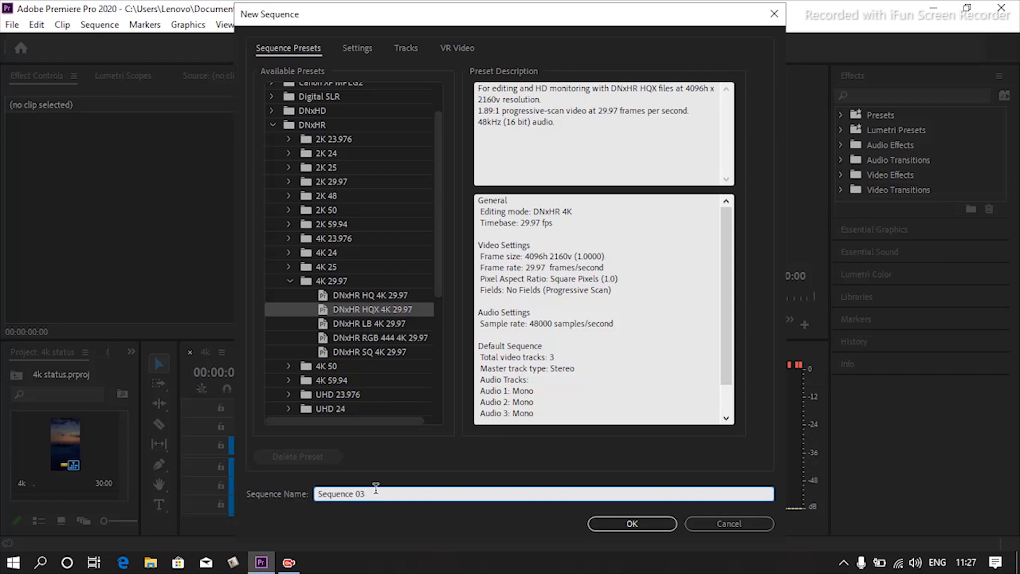
{"action": "key", "text": "ctrl+a"}
{"action": "type", "text": "taitanic"}
Step: Set the sequence's editing mode to Custom and its timebase to 30.00 frames/second
{"action": "left_click", "coordinate": [354, 49]}
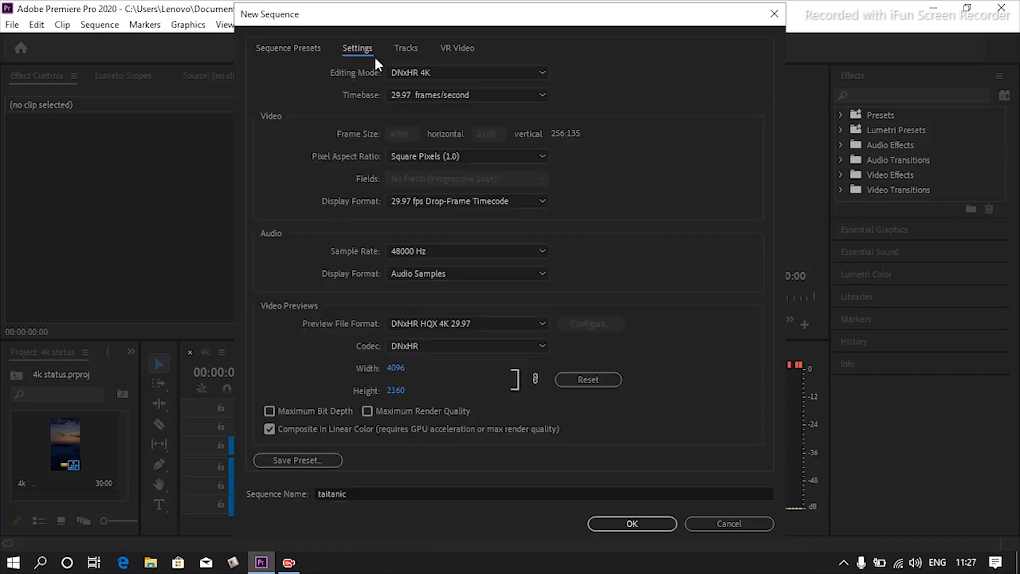
{"action": "left_click", "coordinate": [409, 73]}
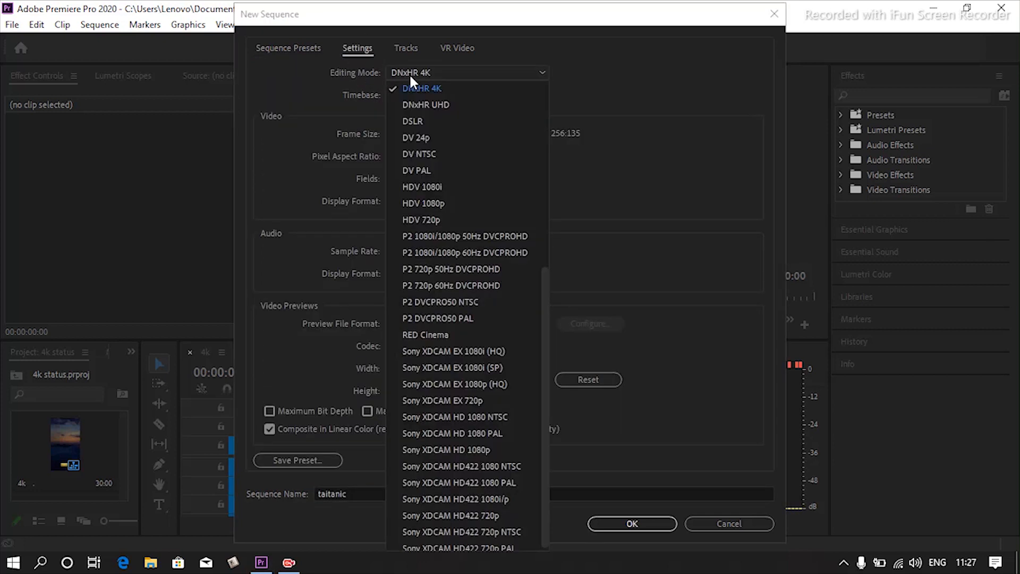
{"action": "left_click_drag", "start_coordinate": [543, 287], "coordinate": [546, 93]}
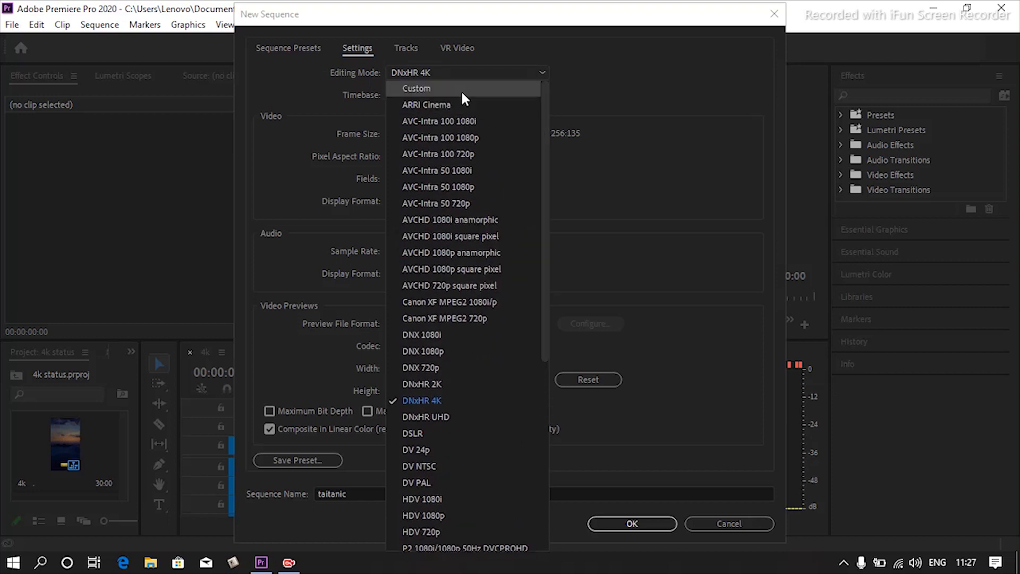
{"action": "left_click", "coordinate": [461, 90]}
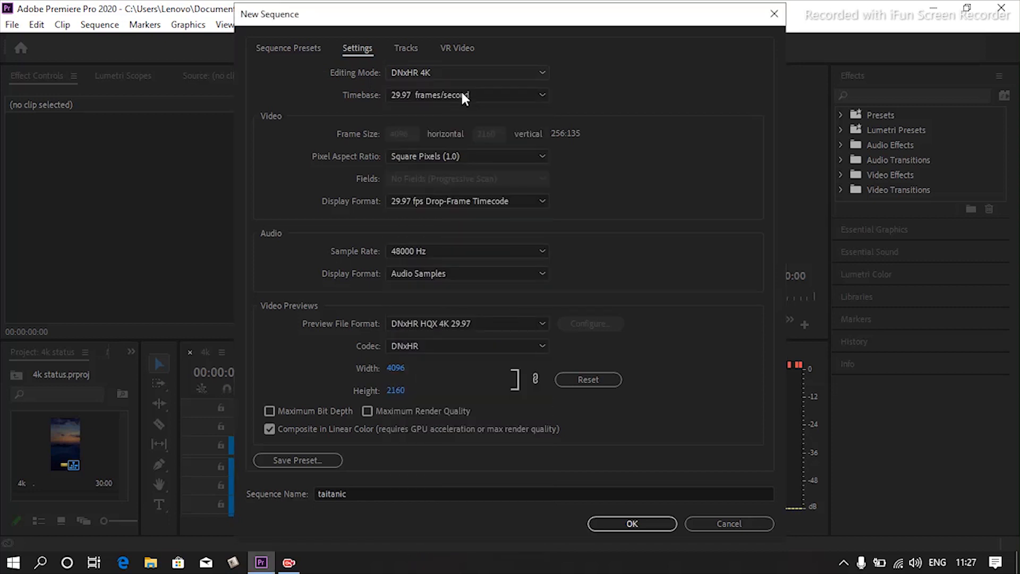
{"action": "left_click", "coordinate": [435, 100]}
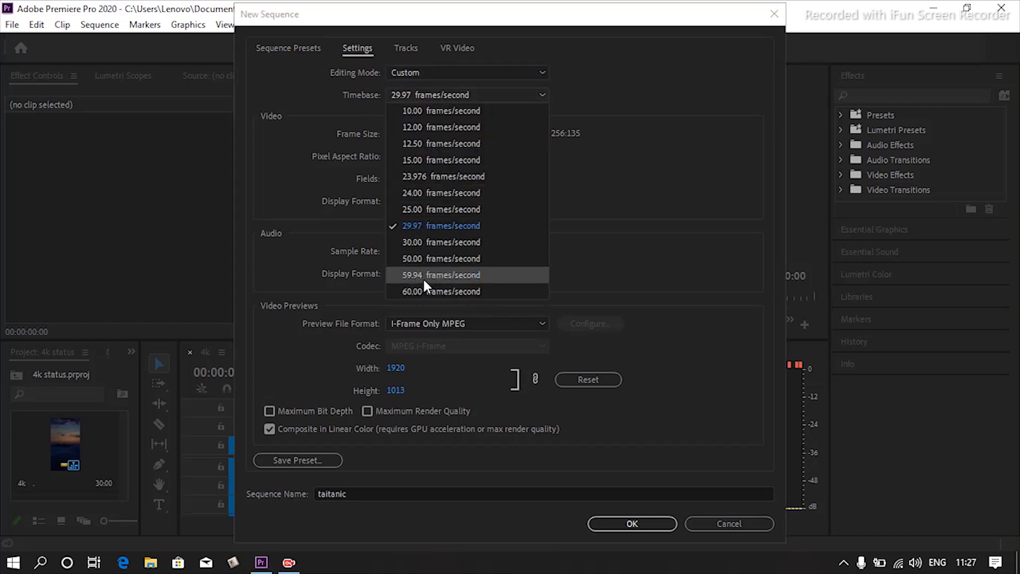
{"action": "left_click", "coordinate": [434, 243]}
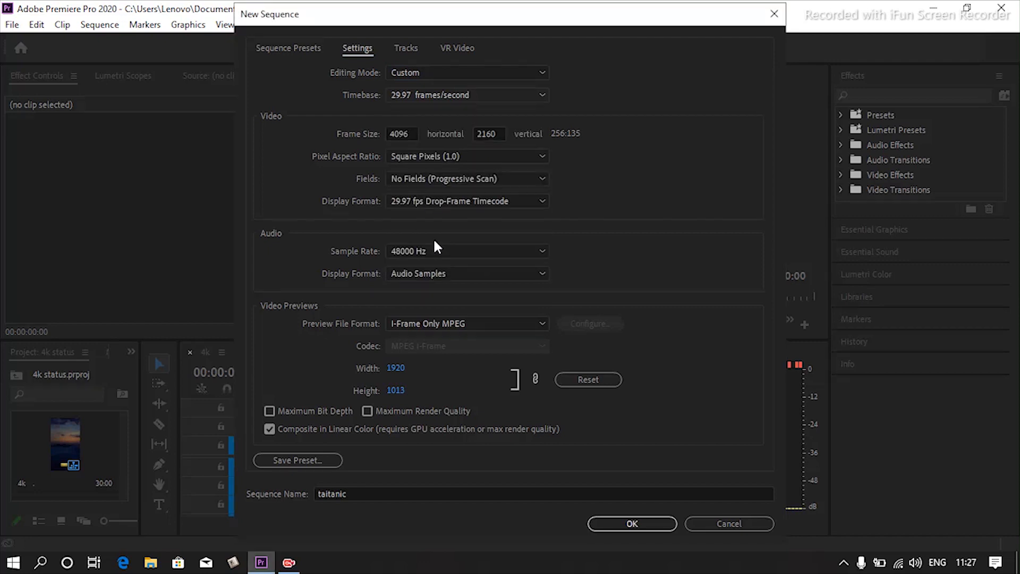
Step: Set the sequence's frame size to 1080 horizontal by 1920 vertical and its audio sample rate to 32000 Hz
{"action": "left_click", "coordinate": [410, 135]}
{"action": "type", "text": "1080"}
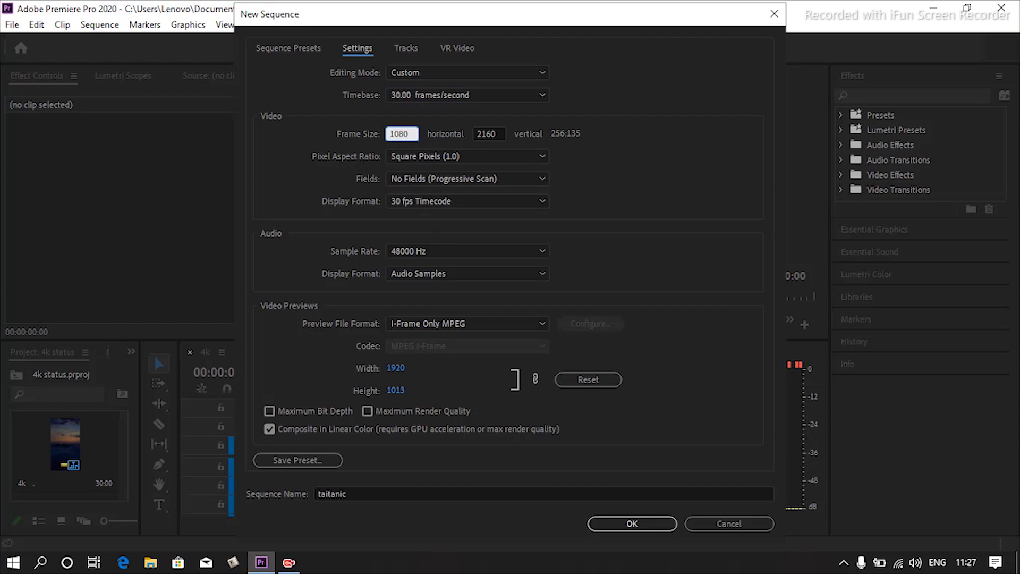
{"action": "left_click", "coordinate": [499, 133]}
{"action": "type", "text": "1920"}
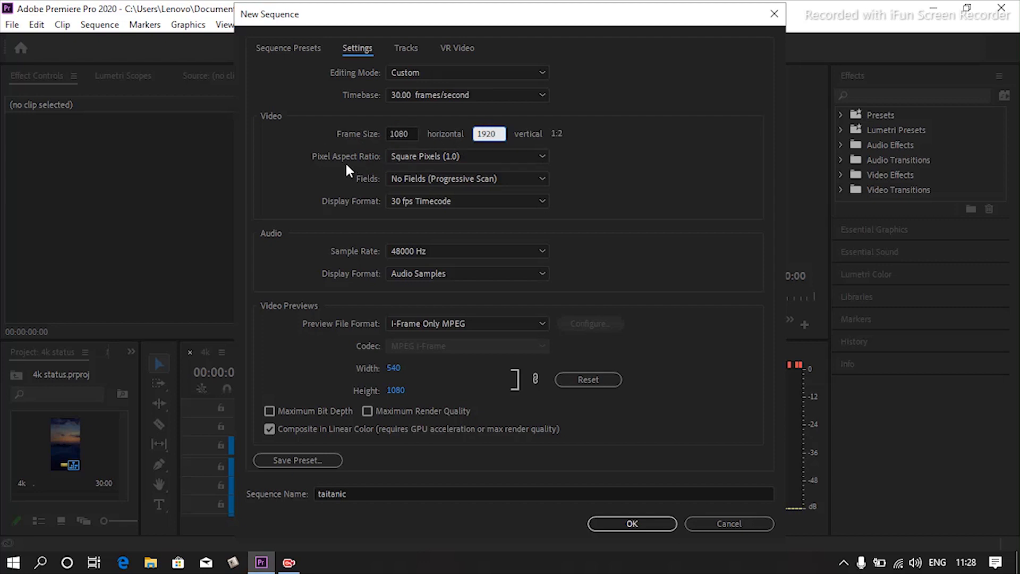
{"action": "left_click", "coordinate": [588, 163]}
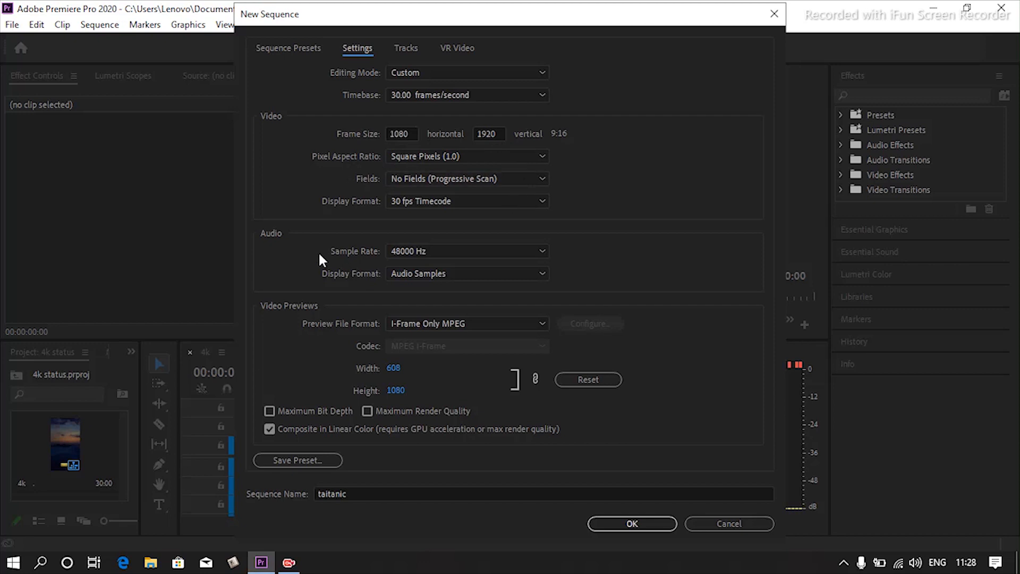
{"action": "left_click", "coordinate": [414, 254]}
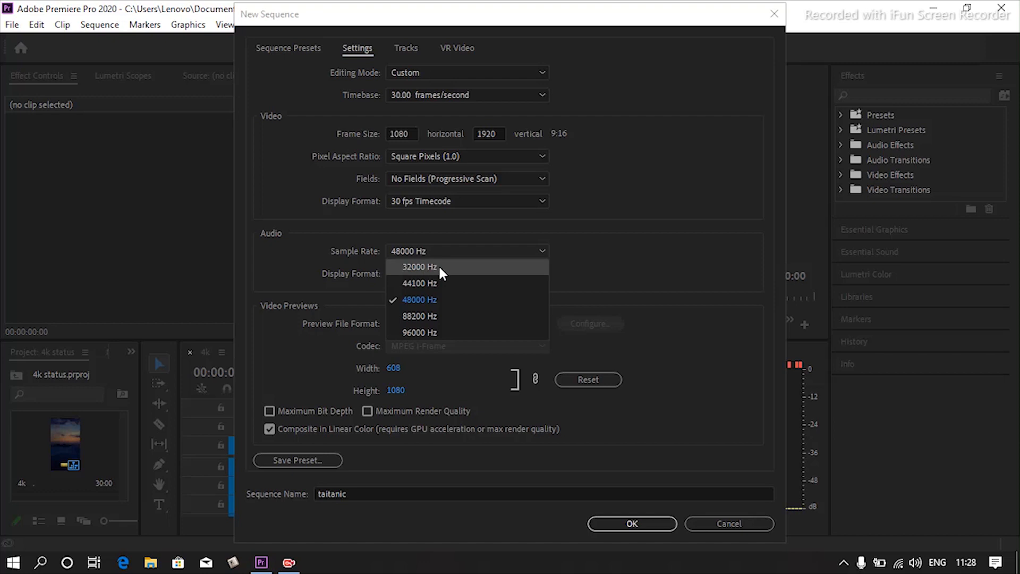
{"action": "left_click", "coordinate": [438, 266]}
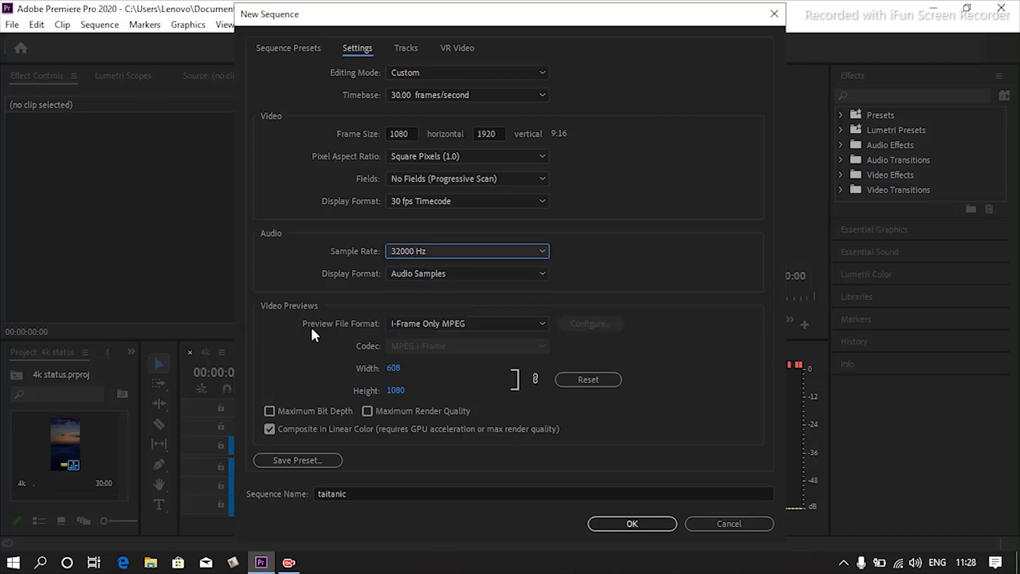
Step: Configure the video previews as QuickTime with the DNxHR/DNxHD codec, width 1080 and height 1920
{"action": "left_click", "coordinate": [504, 330]}
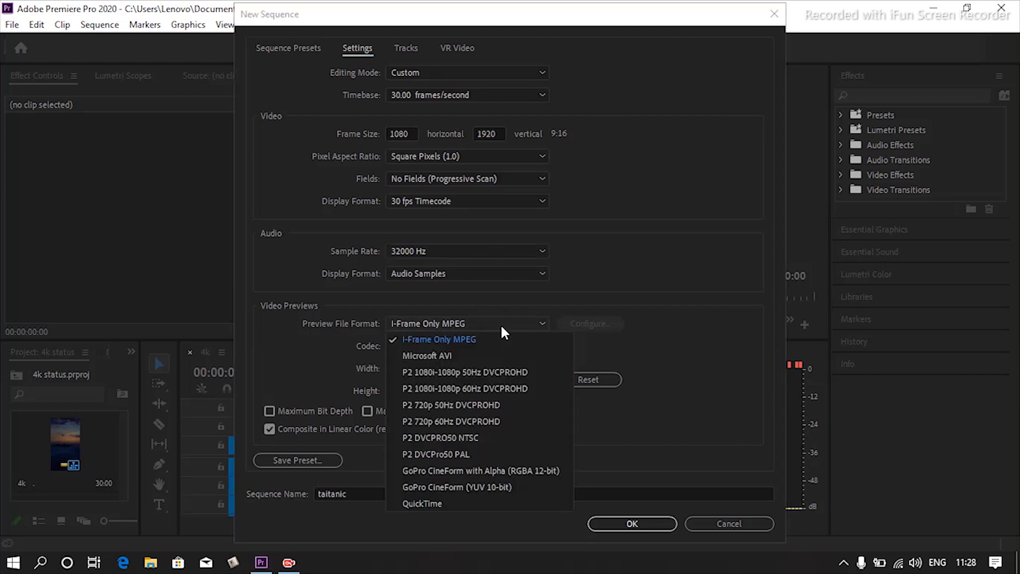
{"action": "left_click", "coordinate": [437, 503]}
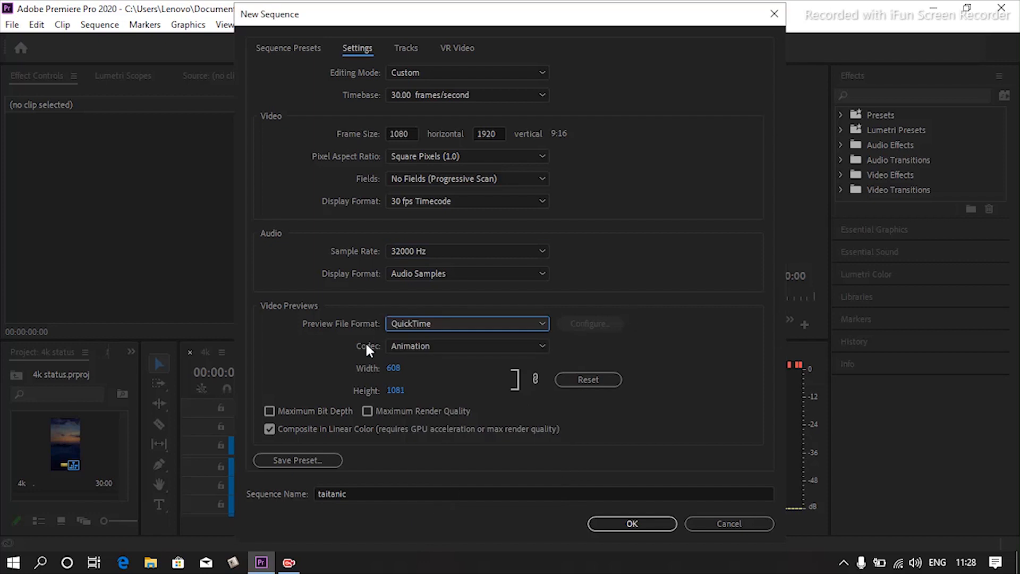
{"action": "left_click", "coordinate": [413, 353]}
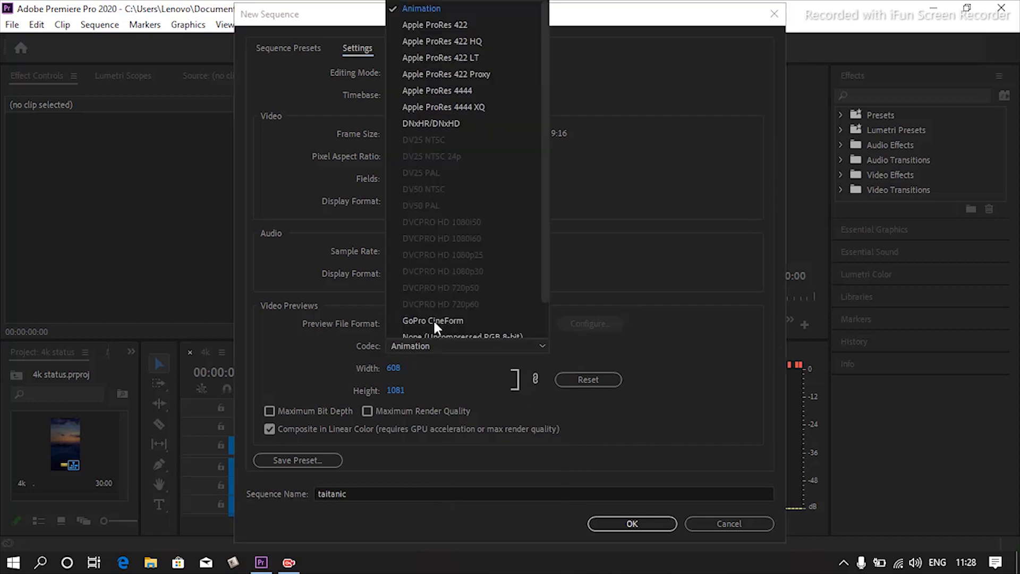
{"action": "left_click", "coordinate": [434, 128]}
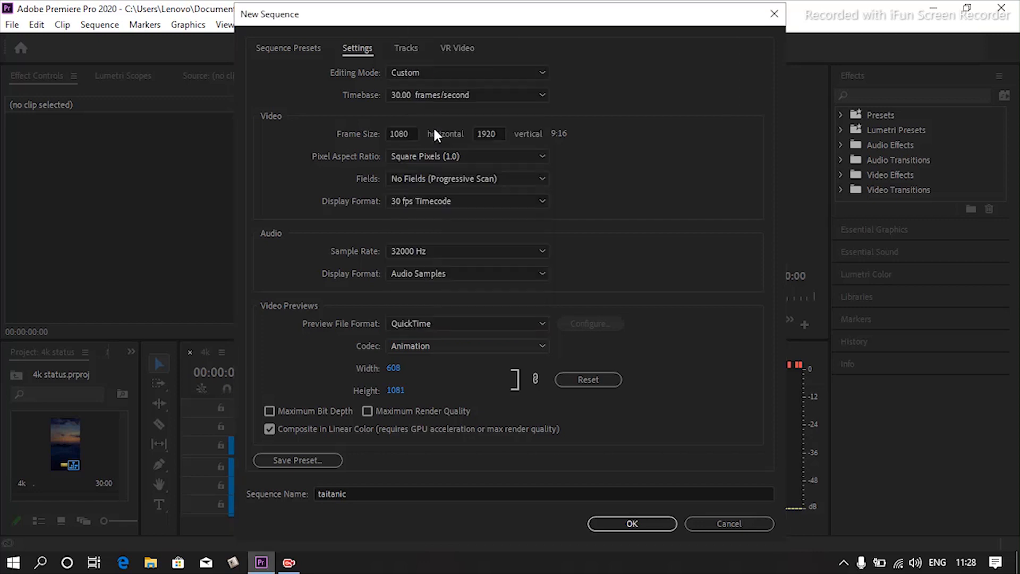
{"action": "left_click", "coordinate": [393, 366]}
{"action": "type", "text": "1920"}
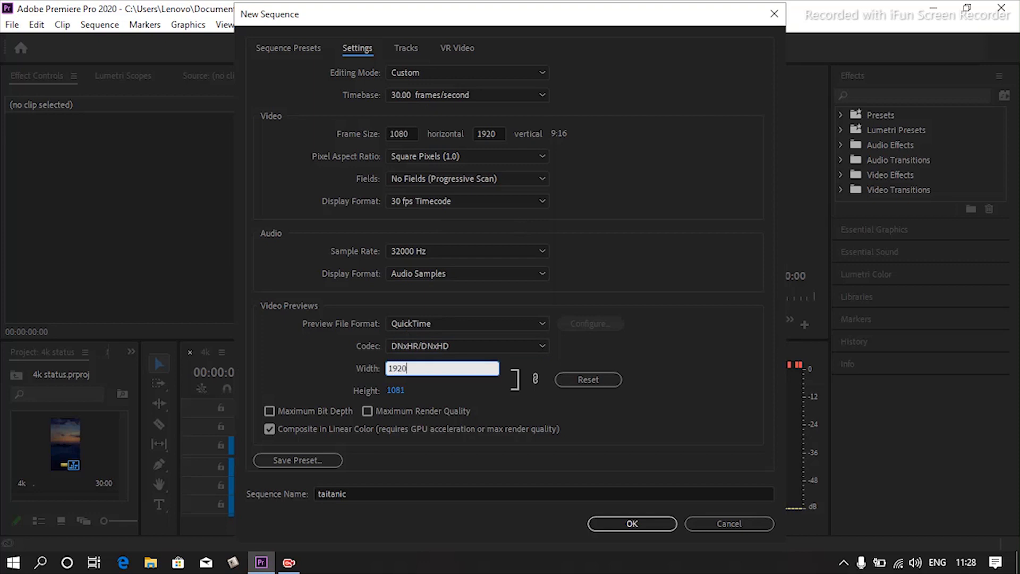
{"action": "left_click", "coordinate": [308, 364]}
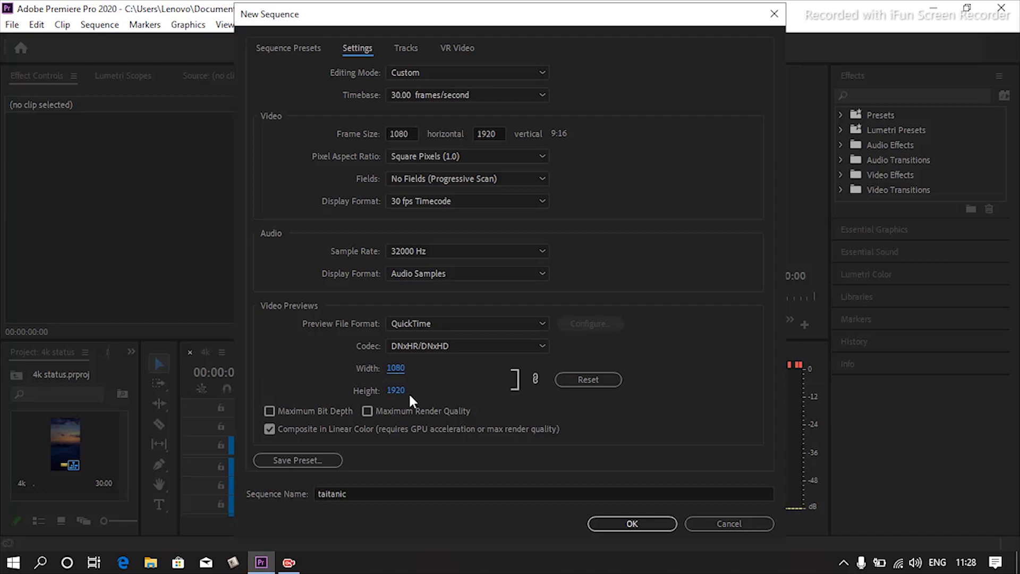
Step: Enable Maximum Bit Depth and Maximum Render Quality, and create the taitanic sequence
{"action": "left_click", "coordinate": [302, 418]}
{"action": "left_click", "coordinate": [626, 313]}
{"action": "left_click", "coordinate": [418, 411]}
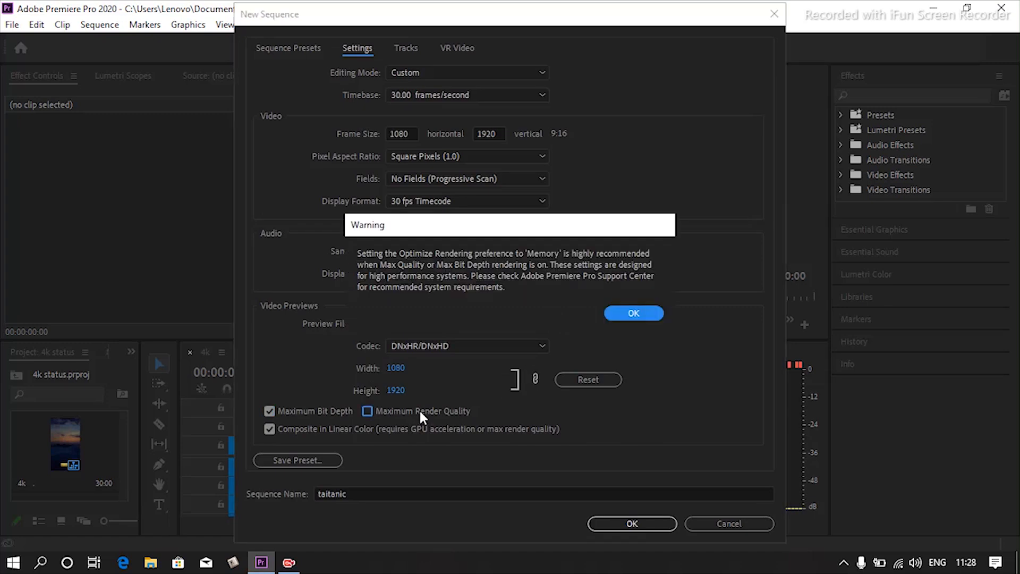
{"action": "left_click", "coordinate": [623, 314]}
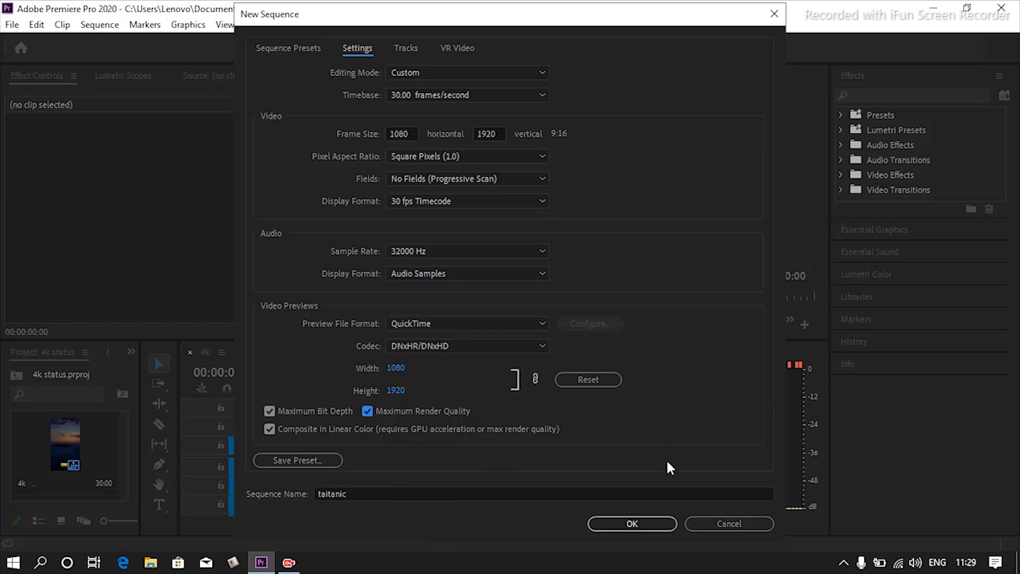
{"action": "left_click", "coordinate": [640, 523]}
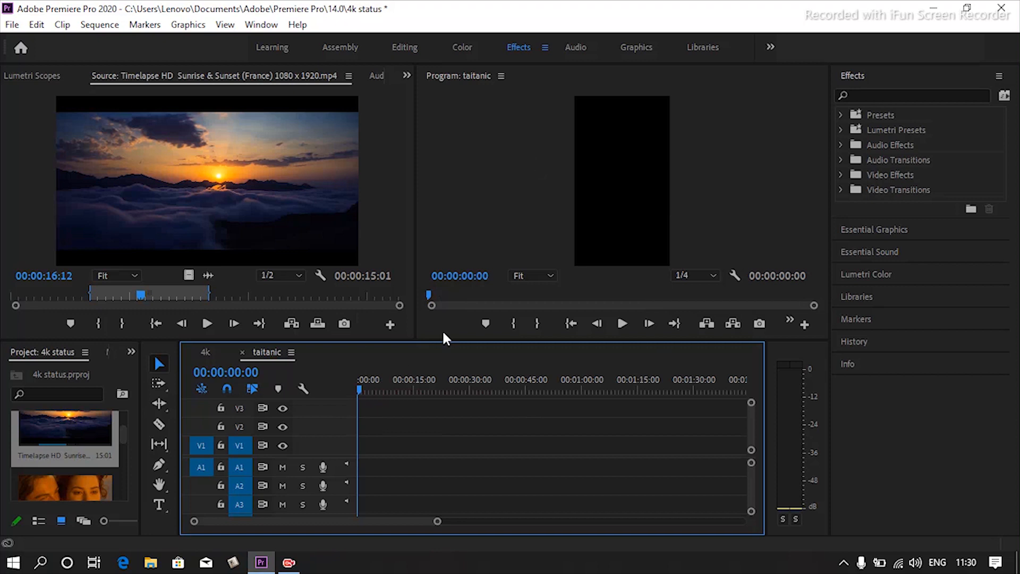
Step: Place only the video of the Timelapse sunrise clip at the start of V1 in the taitanic sequence, keeping the existing sequence settings
{"action": "left_click", "coordinate": [203, 353]}
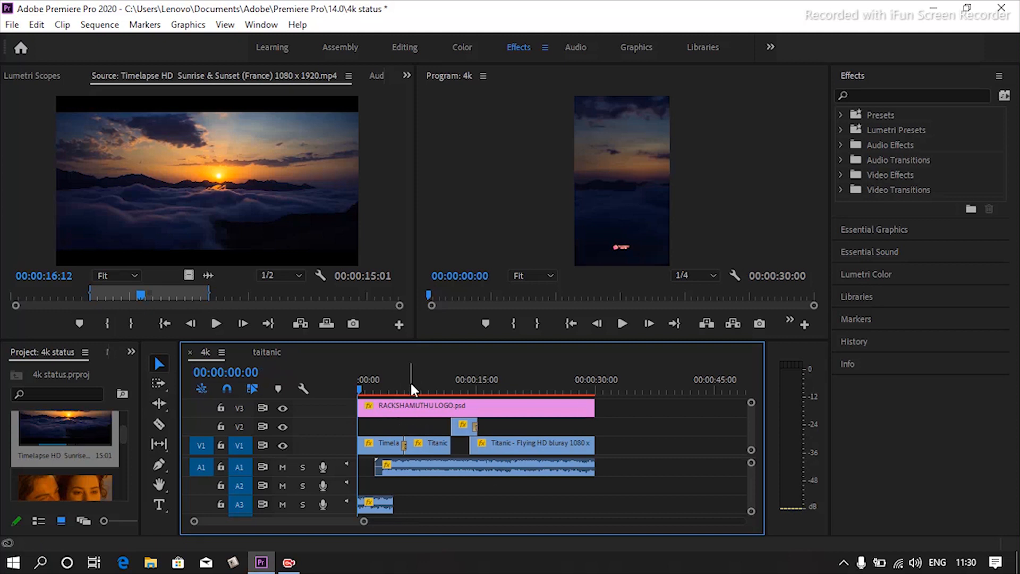
{"action": "left_click", "coordinate": [270, 353]}
{"action": "left_click", "coordinate": [97, 426]}
{"action": "left_click", "coordinate": [281, 181]}
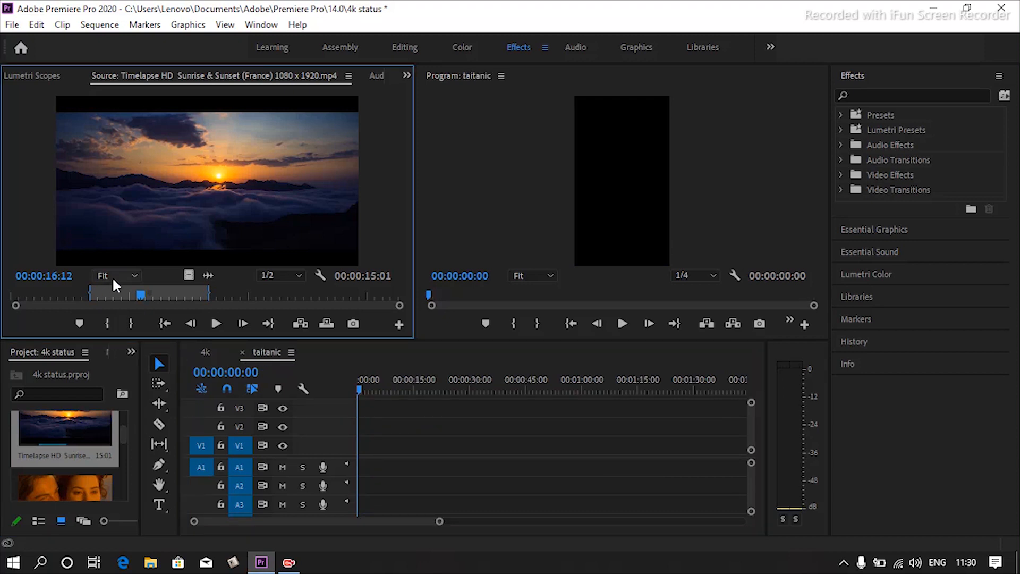
{"action": "left_click_drag", "start_coordinate": [189, 276], "coordinate": [363, 450]}
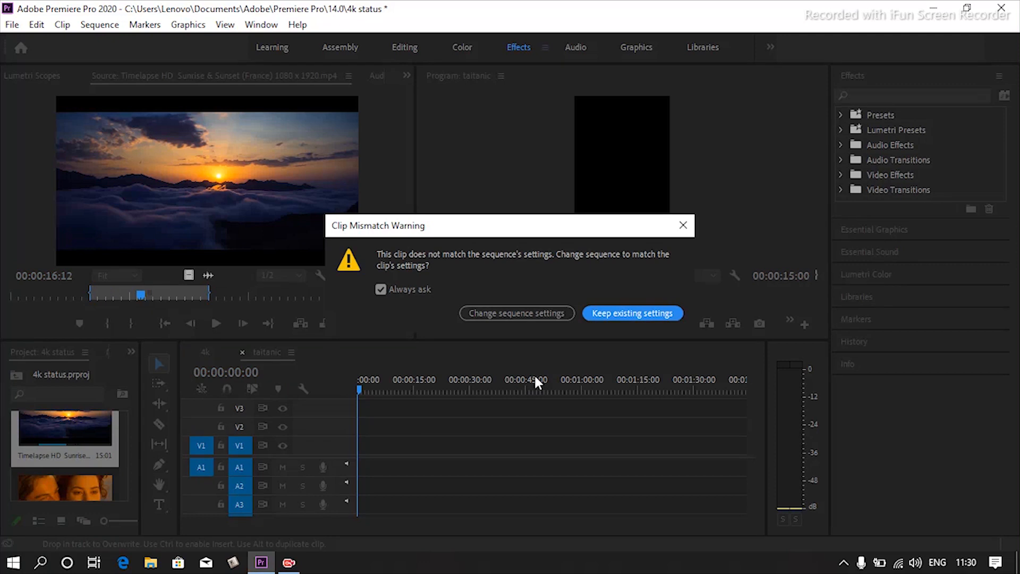
{"action": "left_click", "coordinate": [633, 315]}
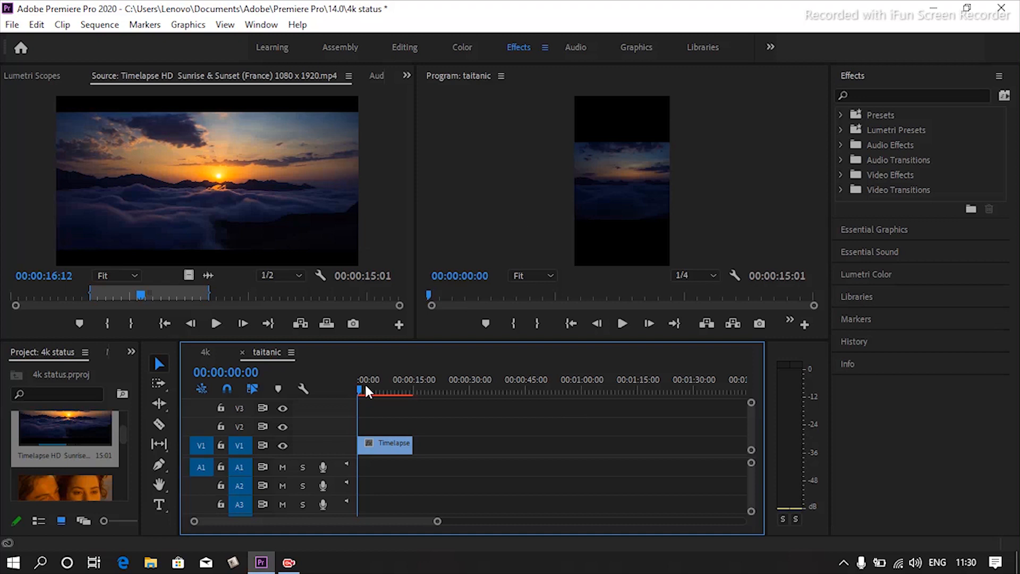
Step: Increase the Motion scale of the Timelapse clip on V1 to enlarge it in the vertical frame
{"action": "left_click", "coordinate": [380, 444]}
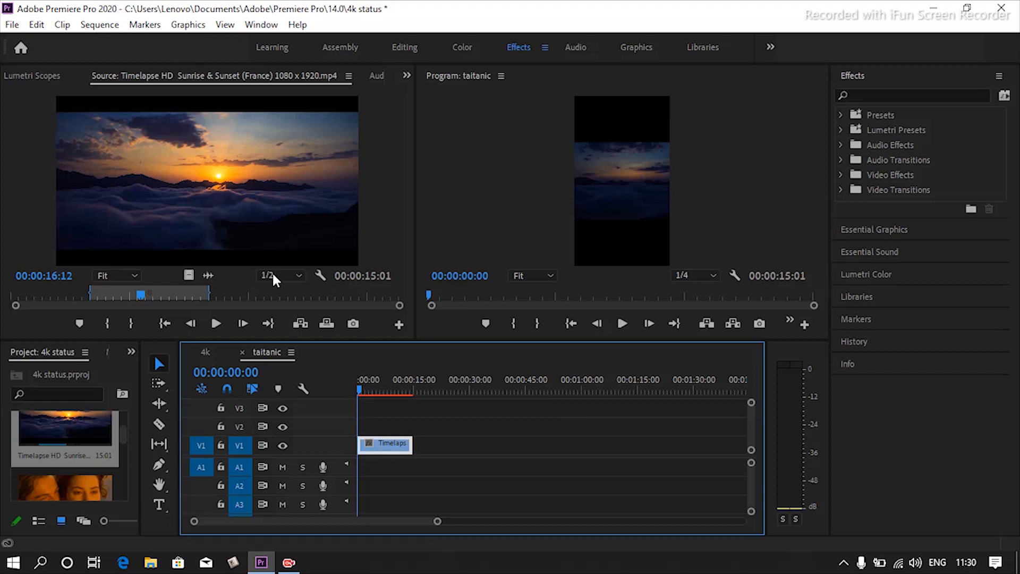
{"action": "left_click", "coordinate": [406, 76]}
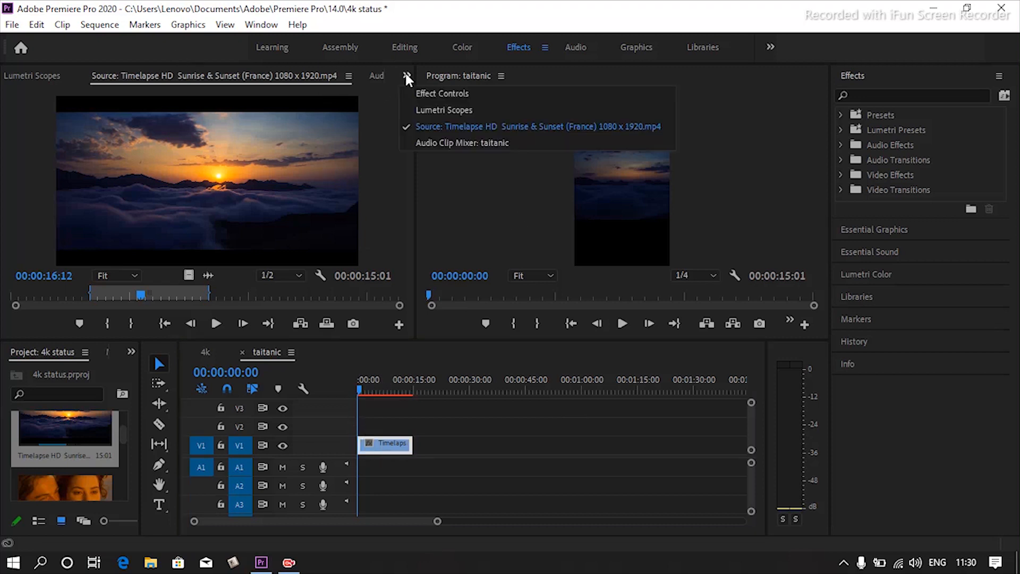
{"action": "left_click", "coordinate": [448, 98]}
{"action": "left_click", "coordinate": [377, 446]}
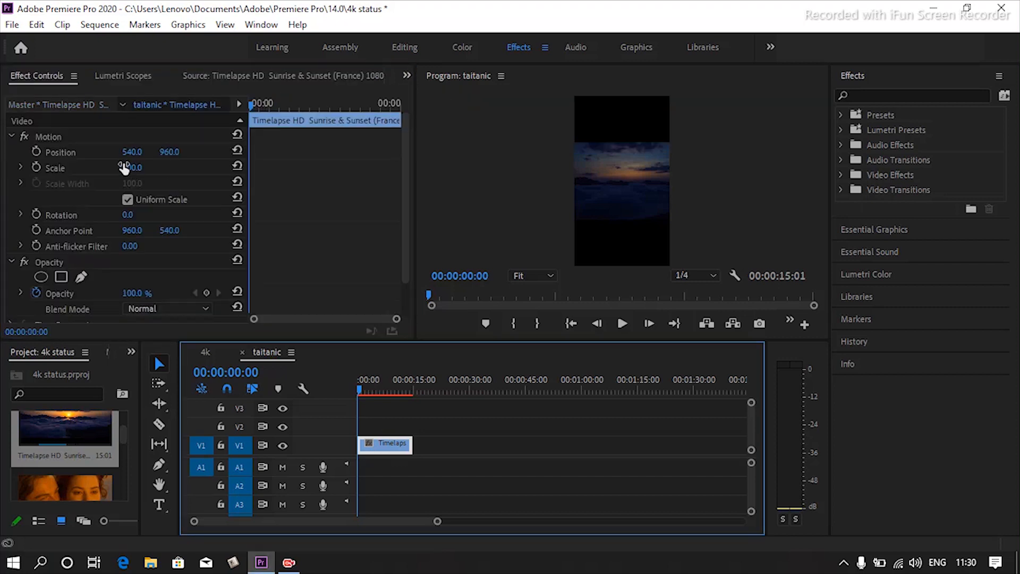
{"action": "left_click_drag", "start_coordinate": [132, 170], "coordinate": [200, 168]}
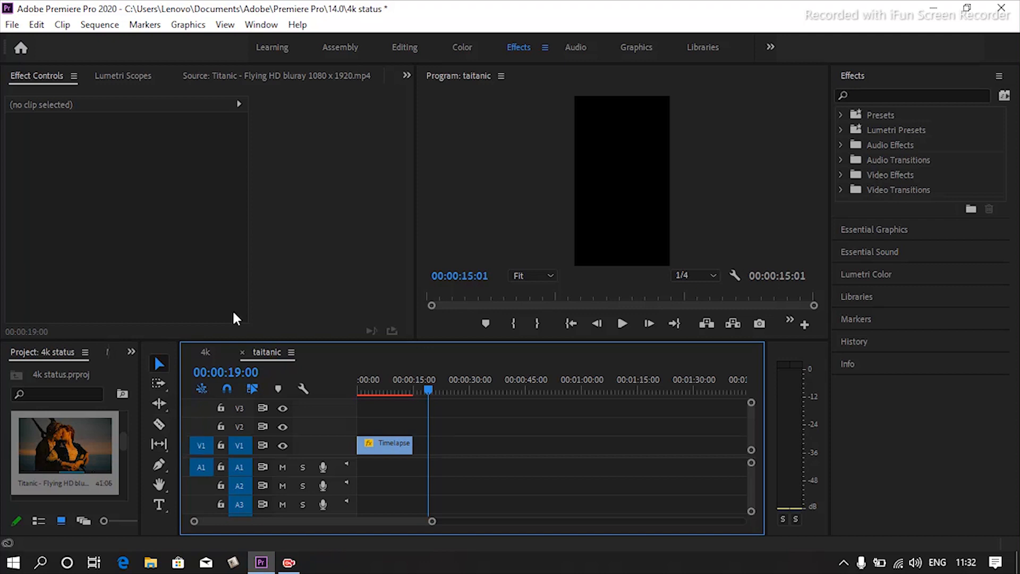
Step: Add only the video of the Titanic - Flying HD clip to V1 directly after the Timelapse clip
{"action": "left_click", "coordinate": [53, 436]}
{"action": "double_click", "coordinate": [52, 433]}
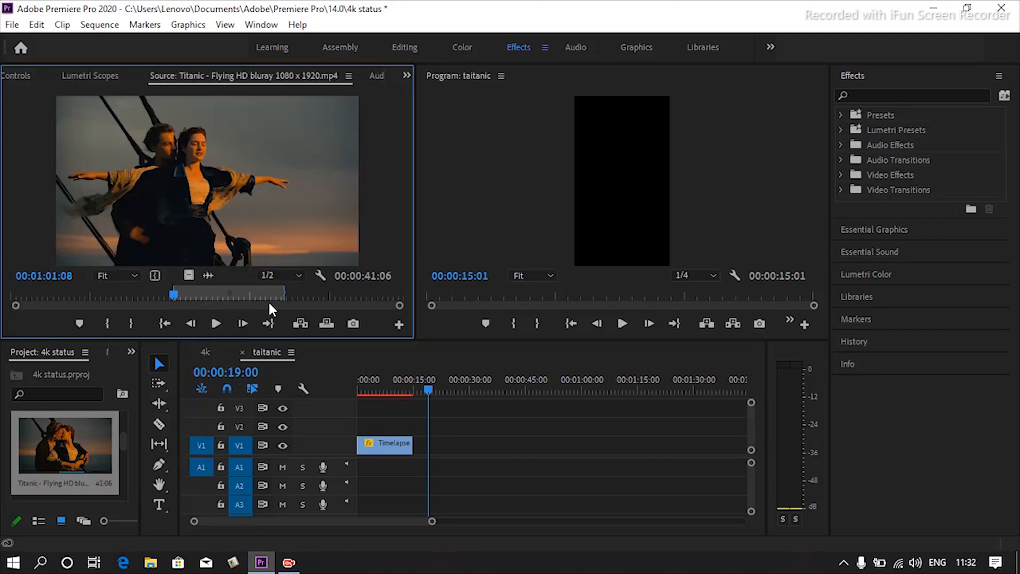
{"action": "left_click_drag", "start_coordinate": [188, 275], "coordinate": [435, 439]}
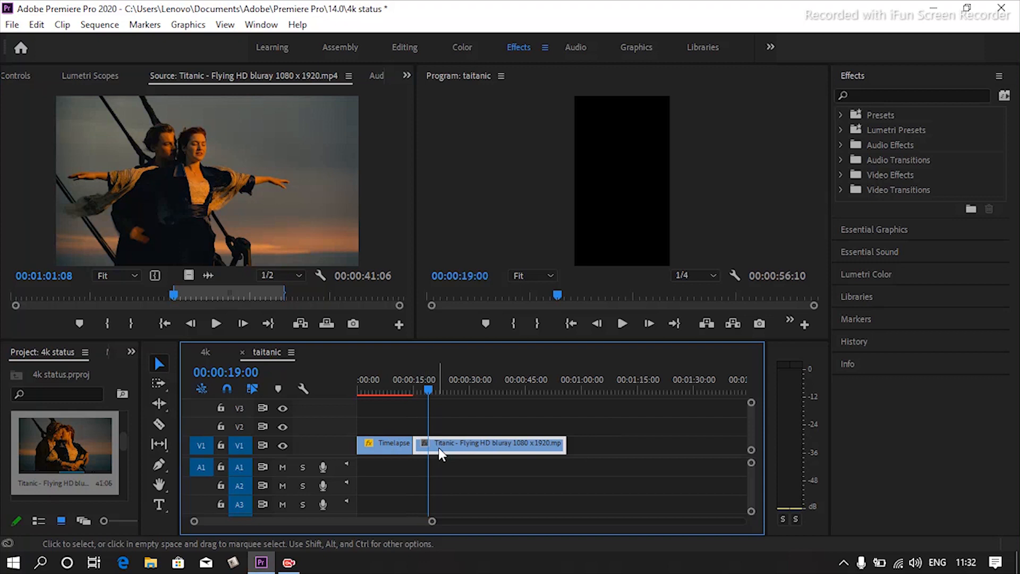
Step: Set the Motion scale of the Titanic - Flying HD clip on V1 to 180 and preview its framing further along the clip
{"action": "left_click", "coordinate": [406, 76]}
{"action": "left_click", "coordinate": [425, 93]}
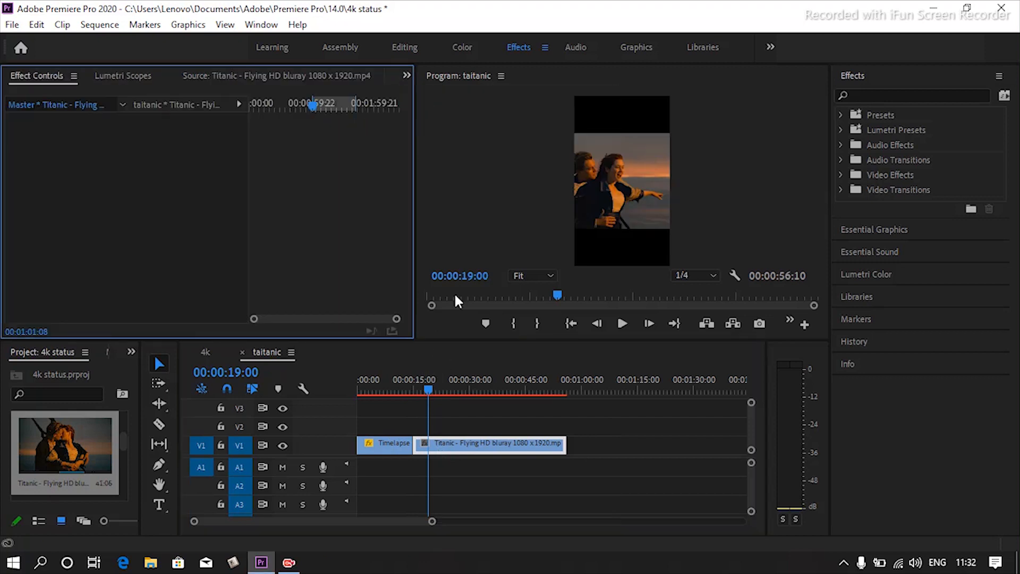
{"action": "left_click", "coordinate": [460, 449]}
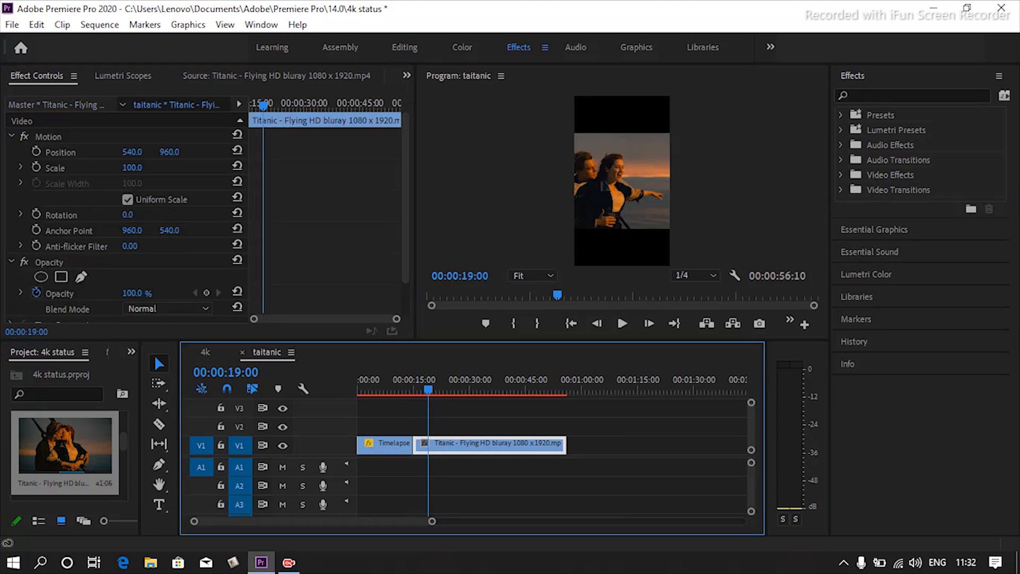
{"action": "left_click", "coordinate": [142, 166]}
{"action": "type", "text": "180"}
{"action": "key", "text": "Return"}
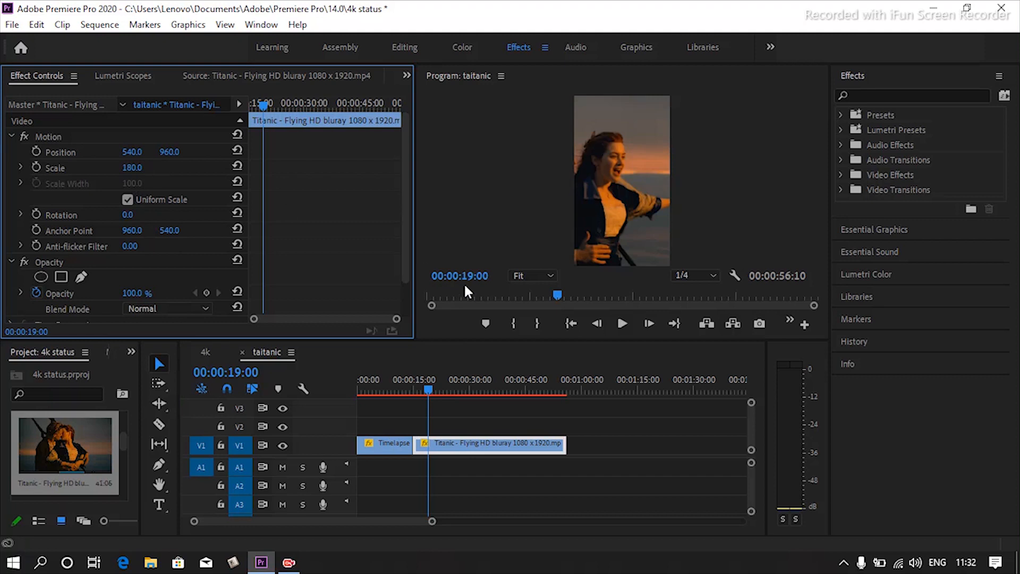
{"action": "left_click_drag", "start_coordinate": [439, 386], "coordinate": [470, 391]}
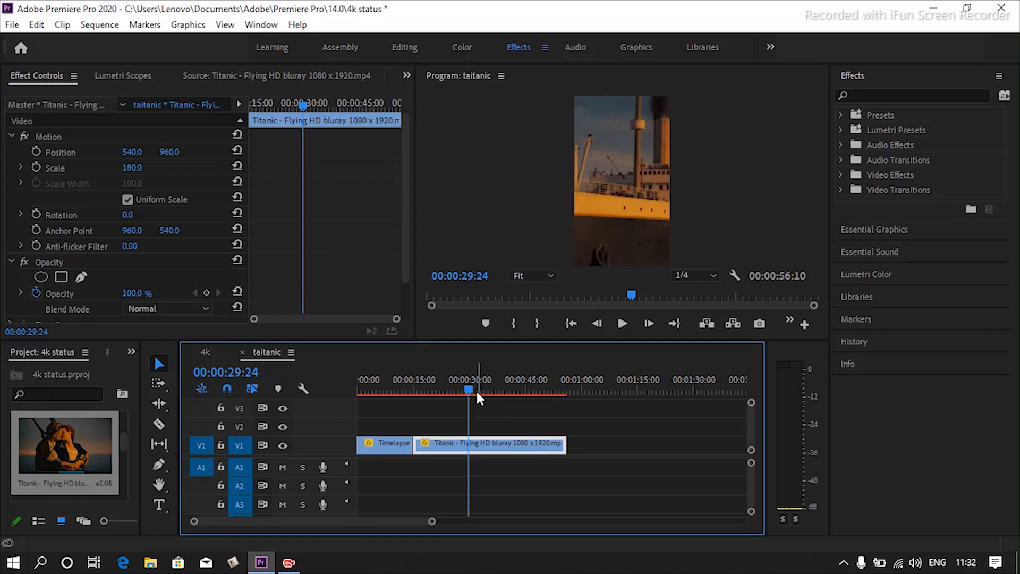
{"action": "left_click_drag", "start_coordinate": [471, 390], "coordinate": [488, 390]}
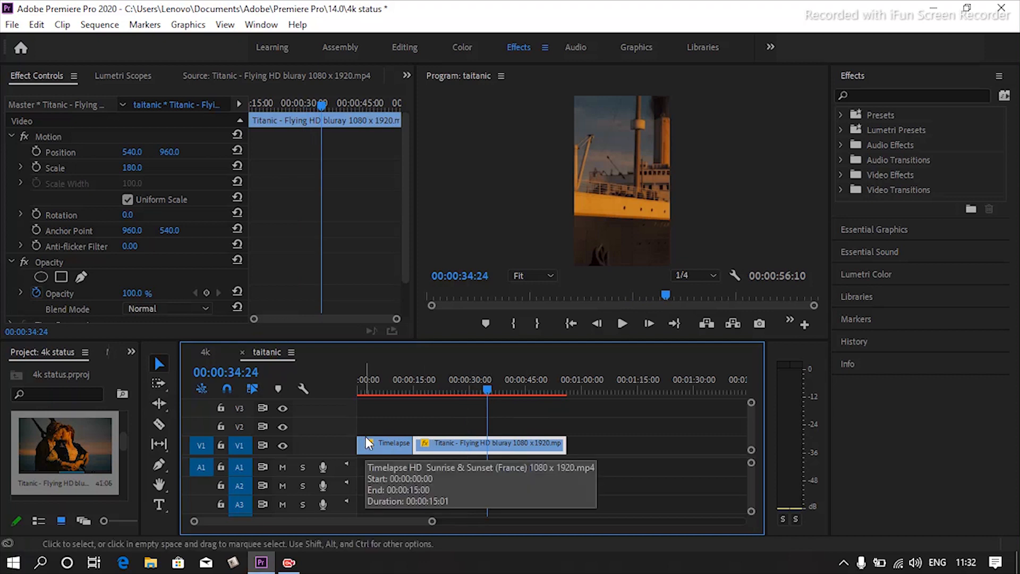
Step: Delete both clips from the taitanic sequence and paste in all the clips copied from the 4k sequence
{"action": "left_click_drag", "start_coordinate": [455, 418], "coordinate": [383, 469]}
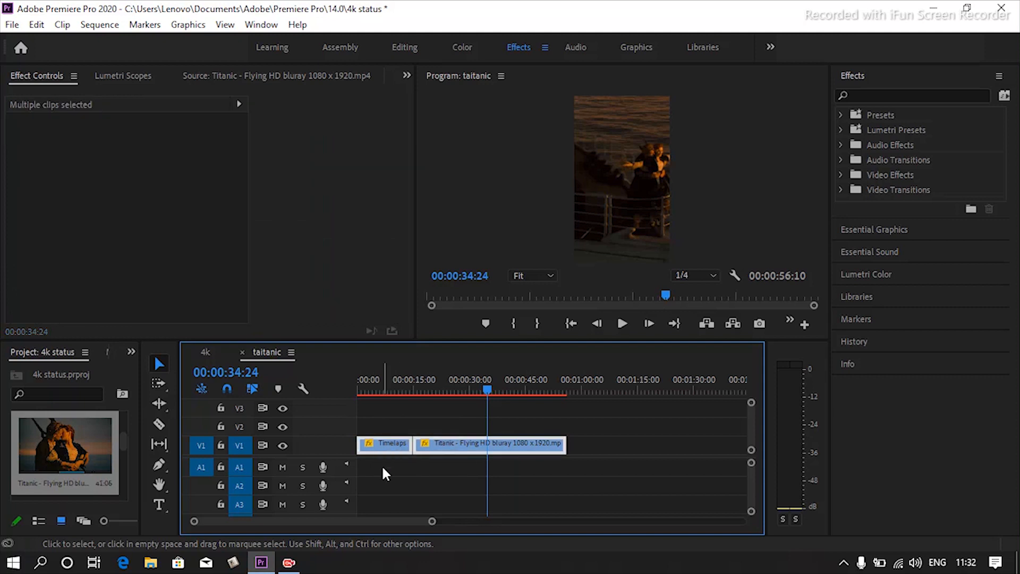
{"action": "key", "text": "Delete"}
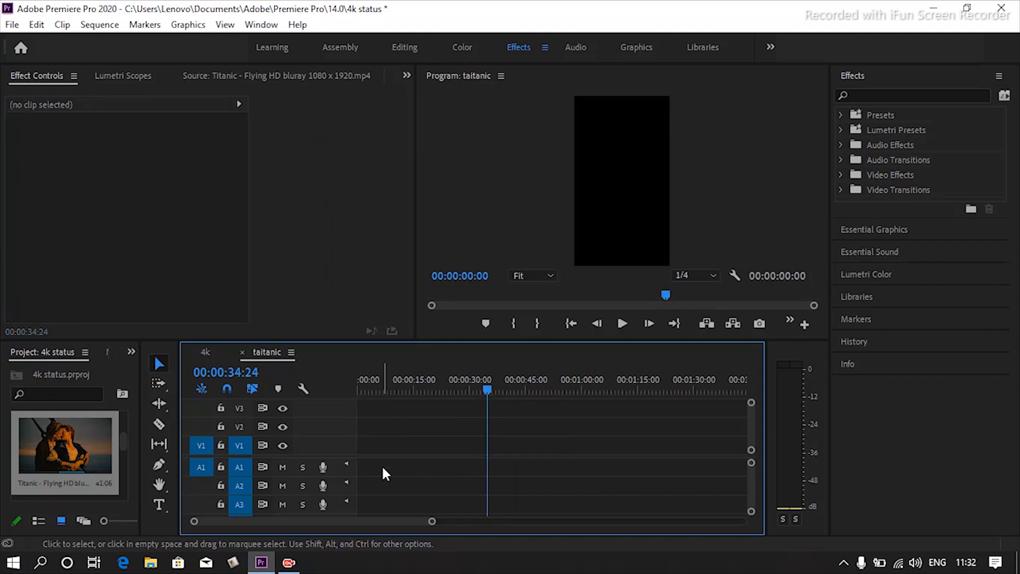
{"action": "left_click", "coordinate": [205, 354]}
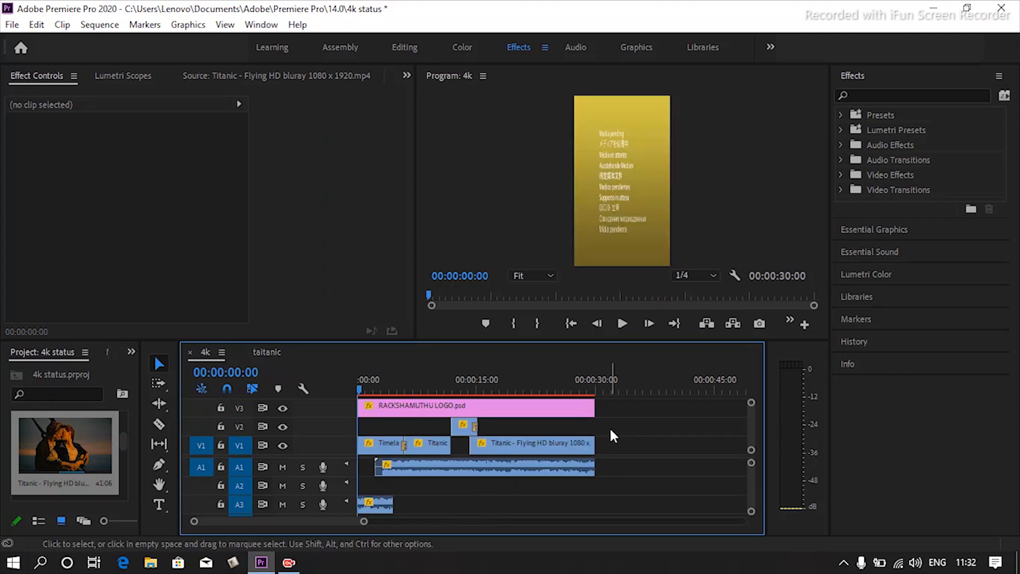
{"action": "key", "text": "ctrl+a"}
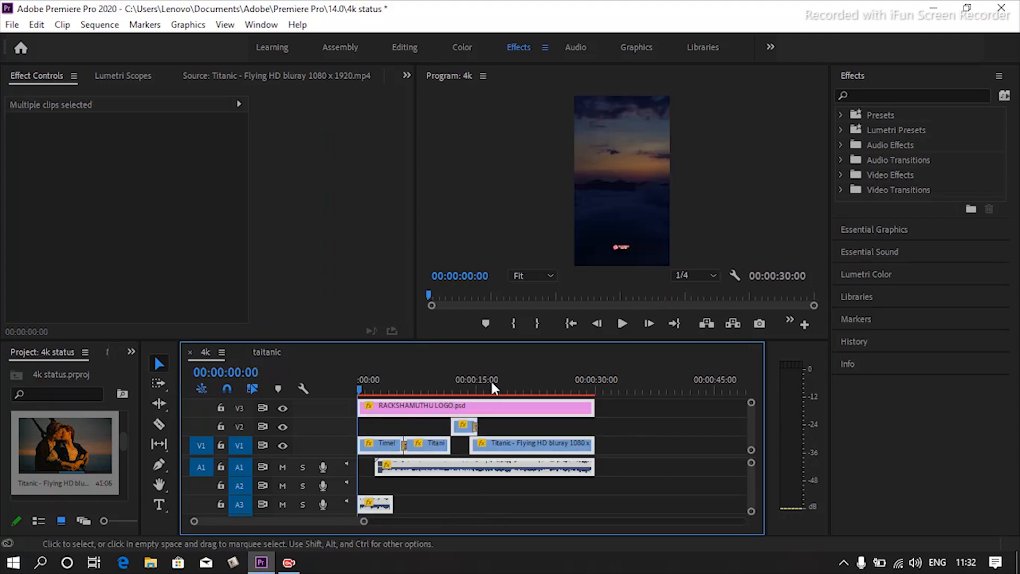
{"action": "left_click", "coordinate": [264, 353]}
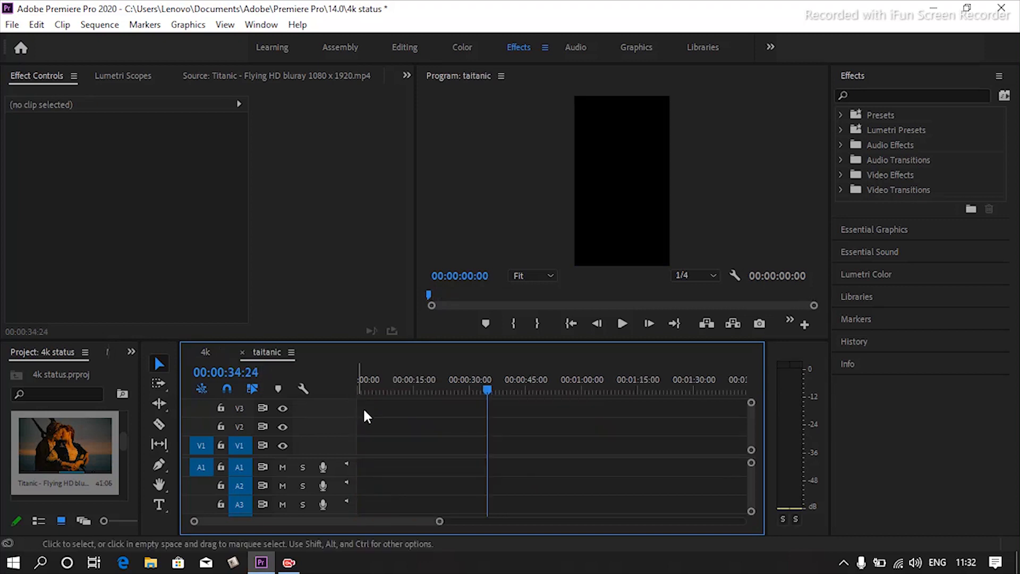
{"action": "key", "text": "ctrl+v"}
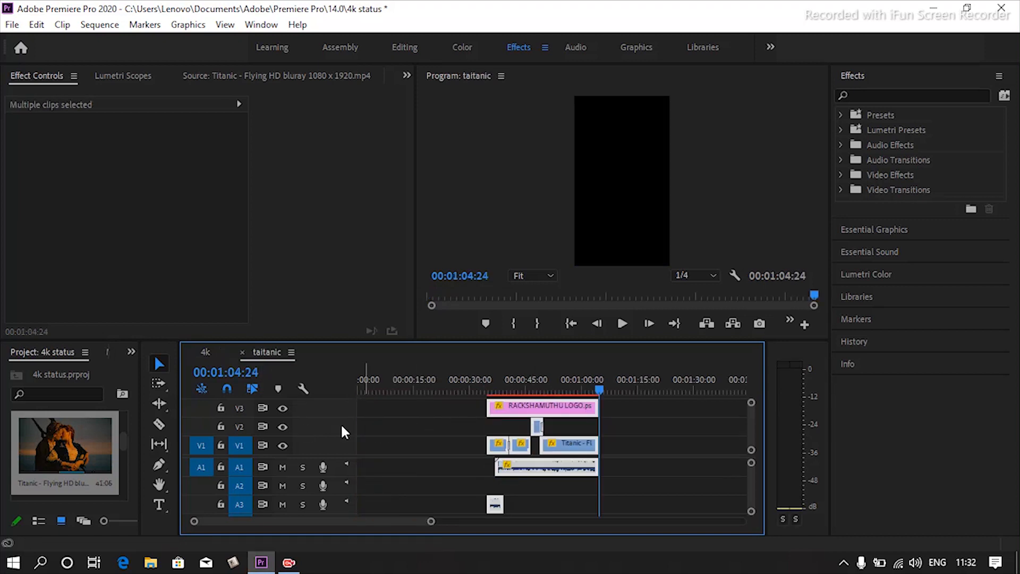
Step: Ripple delete the empty gap in front of the pasted clips in the taitanic sequence
{"action": "left_click", "coordinate": [445, 408]}
{"action": "right_click", "coordinate": [446, 411]}
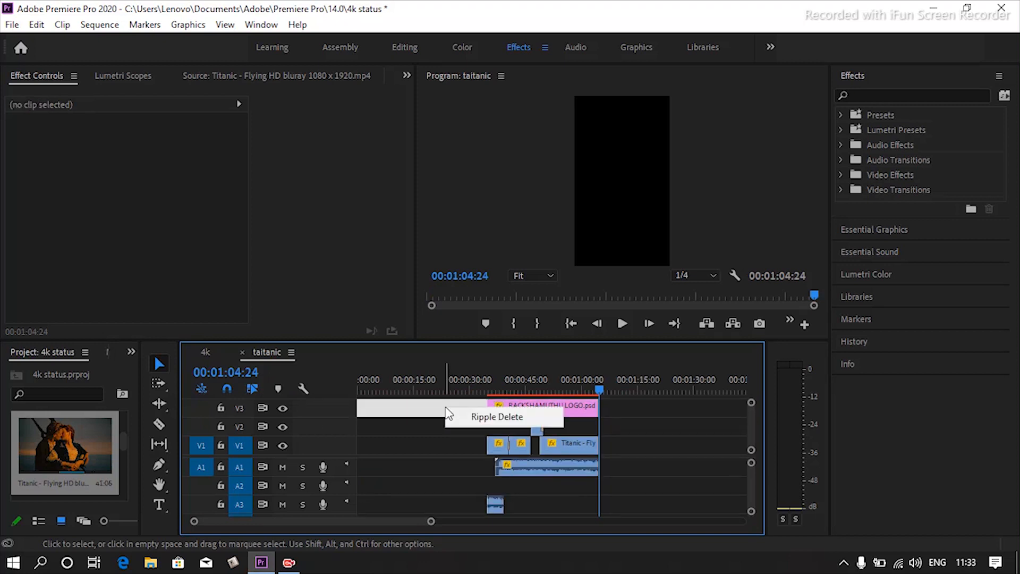
{"action": "left_click", "coordinate": [466, 418]}
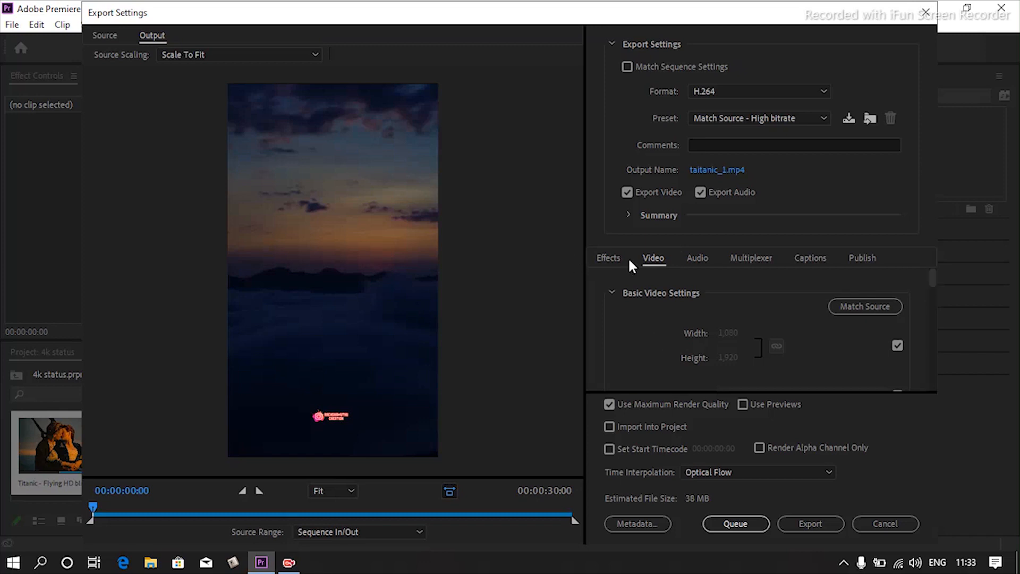
Step: Enable Render at Maximum Depth and set the target bitrate to 2 Mbps in the video export settings
{"action": "left_click_drag", "start_coordinate": [932, 277], "coordinate": [932, 305]}
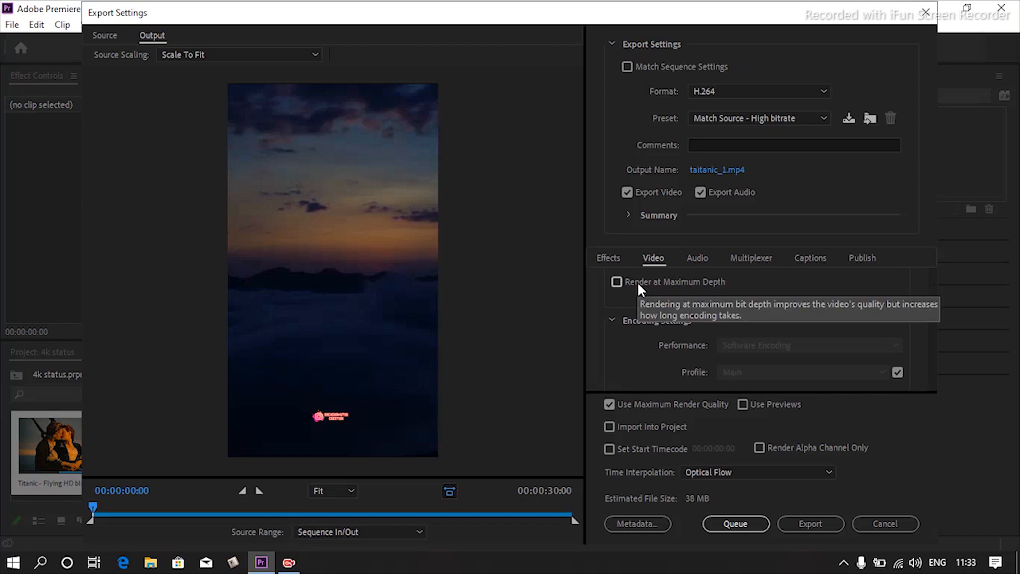
{"action": "left_click", "coordinate": [666, 280]}
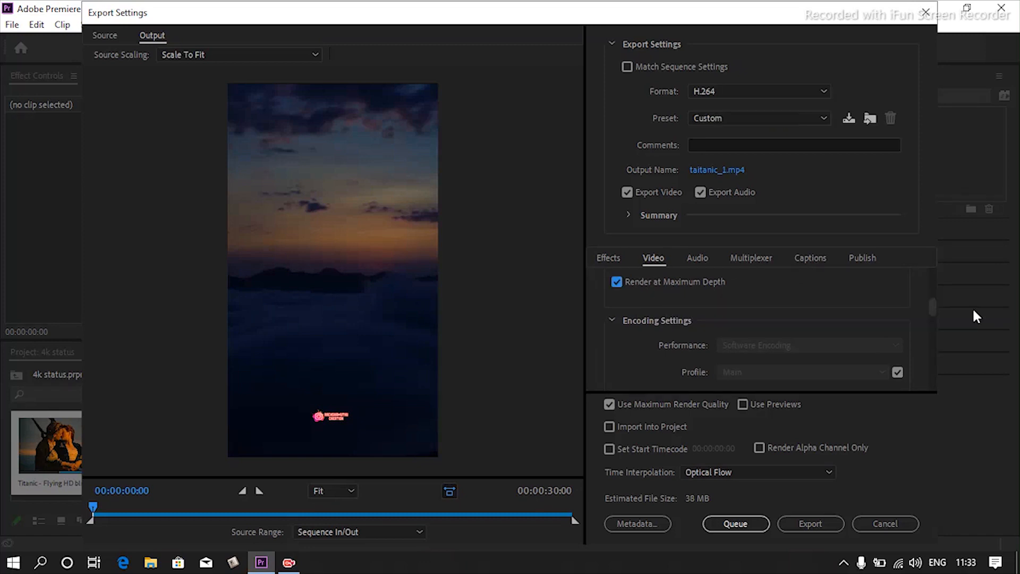
{"action": "left_click_drag", "start_coordinate": [931, 307], "coordinate": [941, 360]}
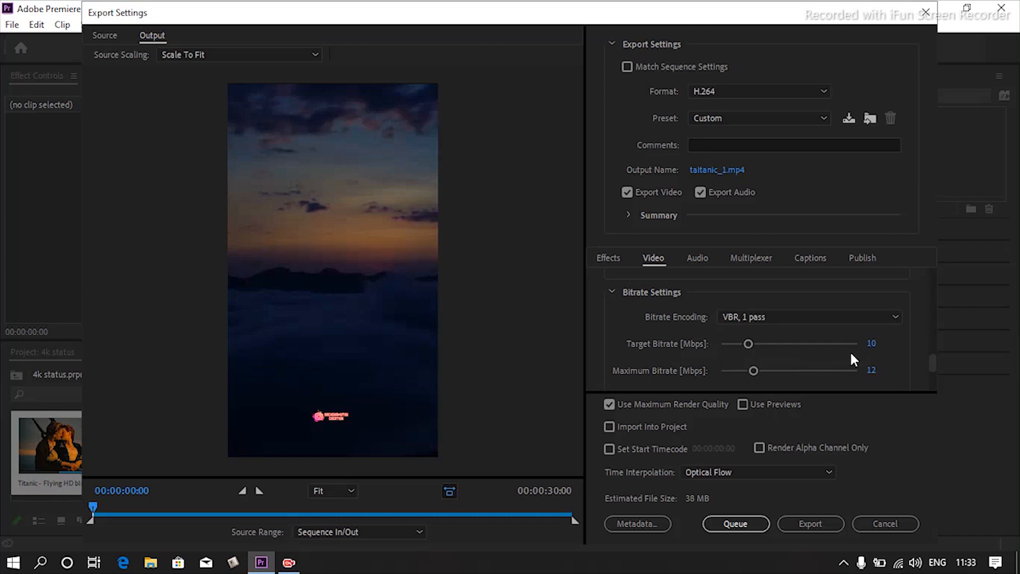
{"action": "type", "text": "2"}
{"action": "key", "text": "Return"}
{"action": "left_click_drag", "start_coordinate": [932, 354], "coordinate": [938, 381]}
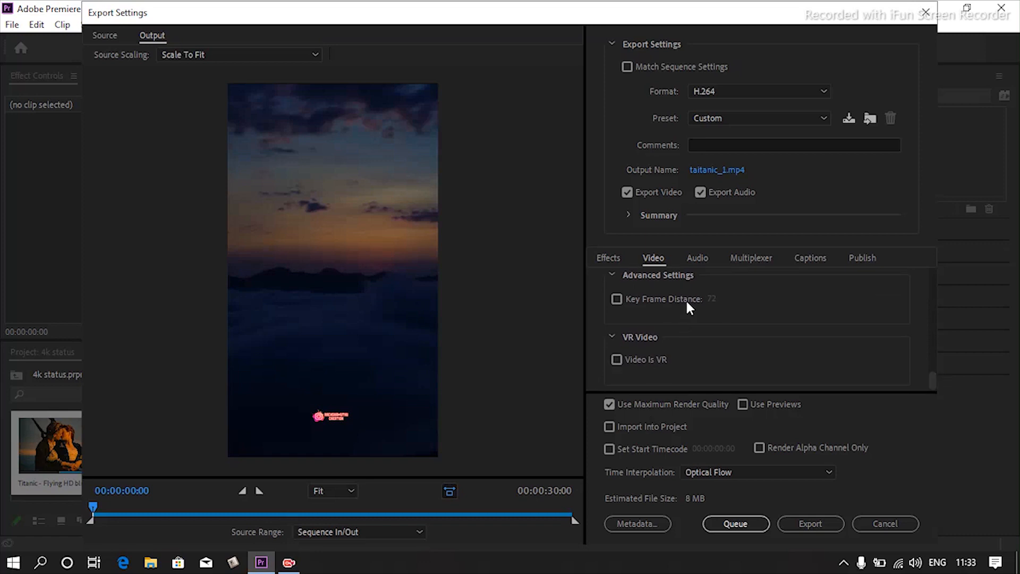
Step: Set the audio sample rate to 32000 Hz in the export settings
{"action": "left_click", "coordinate": [695, 259]}
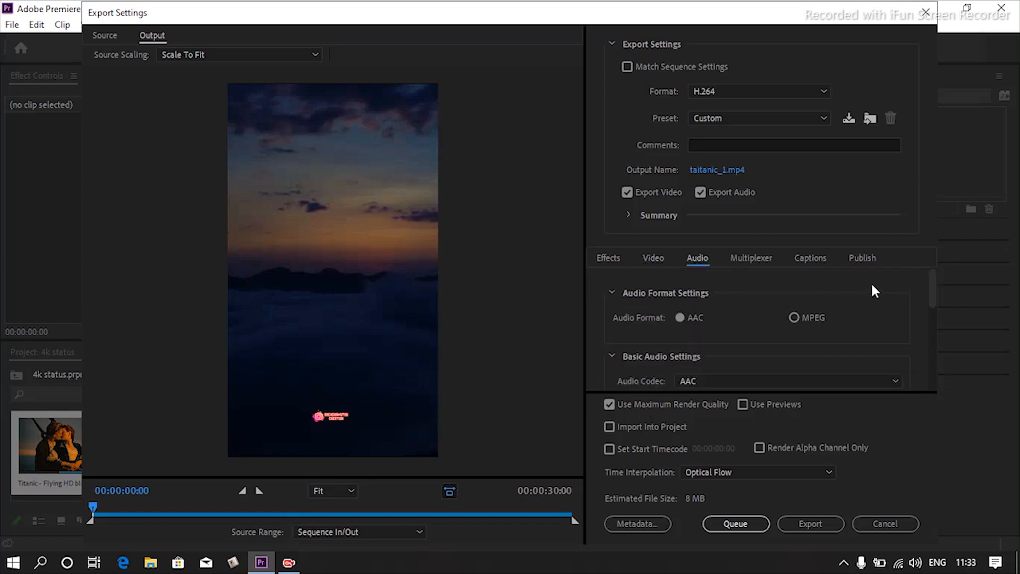
{"action": "left_click_drag", "start_coordinate": [930, 285], "coordinate": [934, 304]}
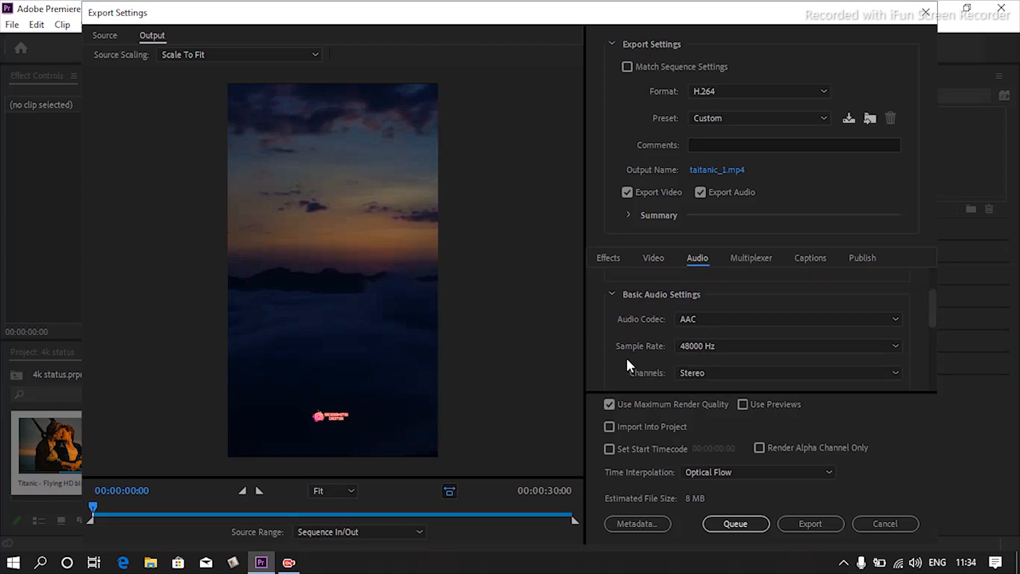
{"action": "left_click", "coordinate": [749, 351]}
{"action": "left_click", "coordinate": [708, 366]}
{"action": "scroll", "coordinate": [934, 317], "scroll_direction": "down", "scroll_amount": 3}
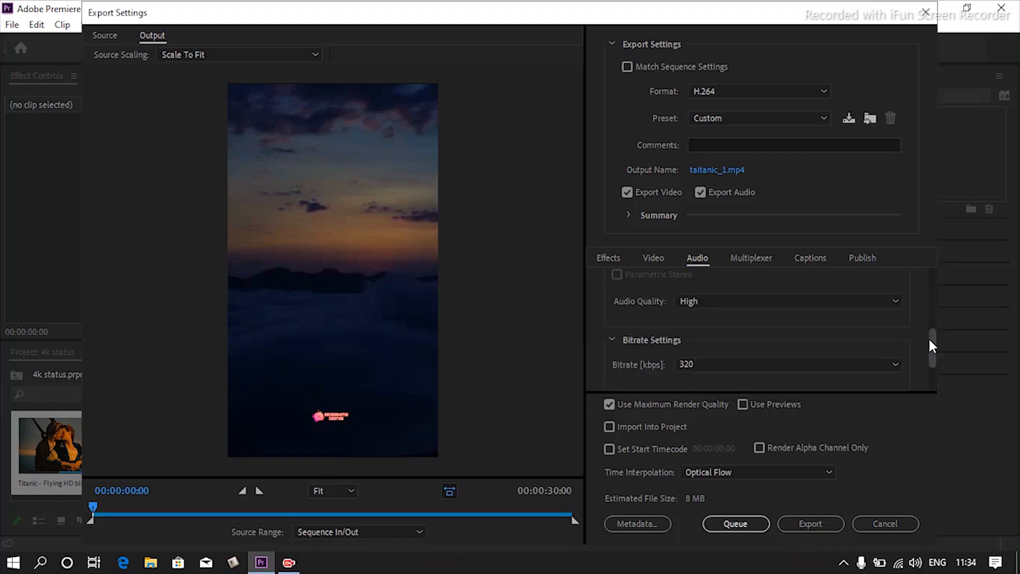
{"action": "left_click_drag", "start_coordinate": [931, 338], "coordinate": [723, 307]}
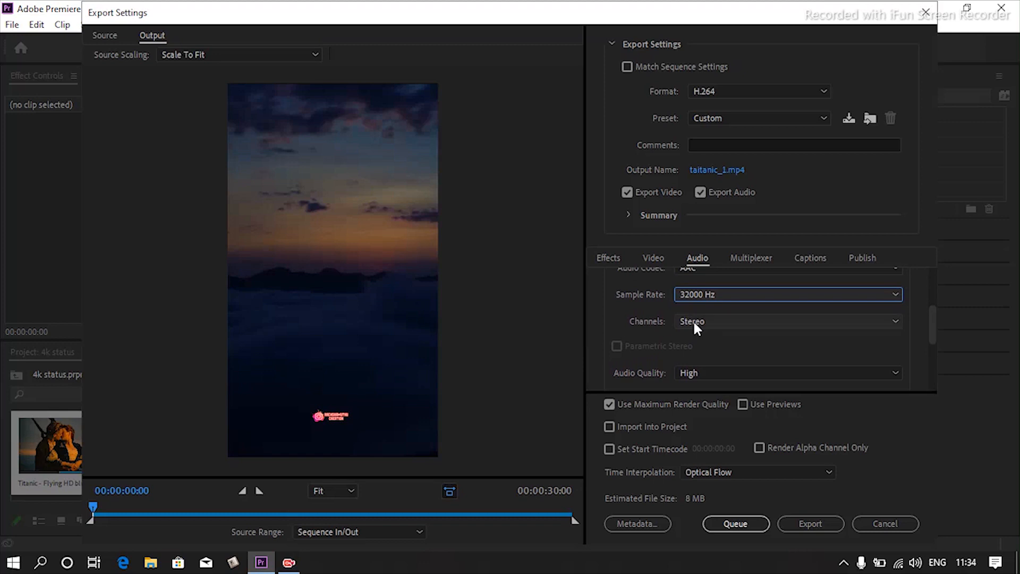
Step: Set the export's audio bitrate to 96 kbps
{"action": "left_click_drag", "start_coordinate": [931, 322], "coordinate": [938, 352]}
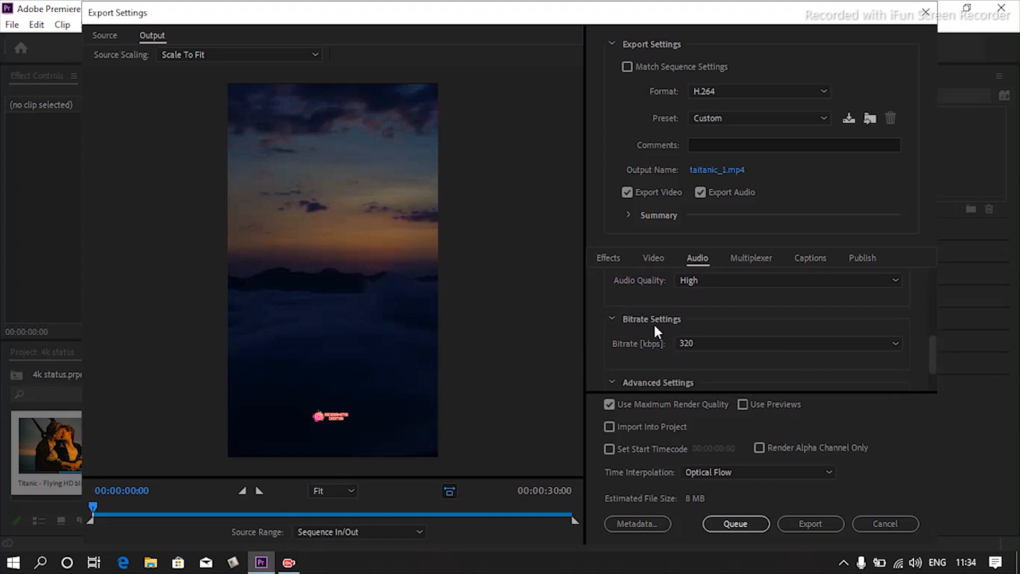
{"action": "left_click", "coordinate": [718, 350]}
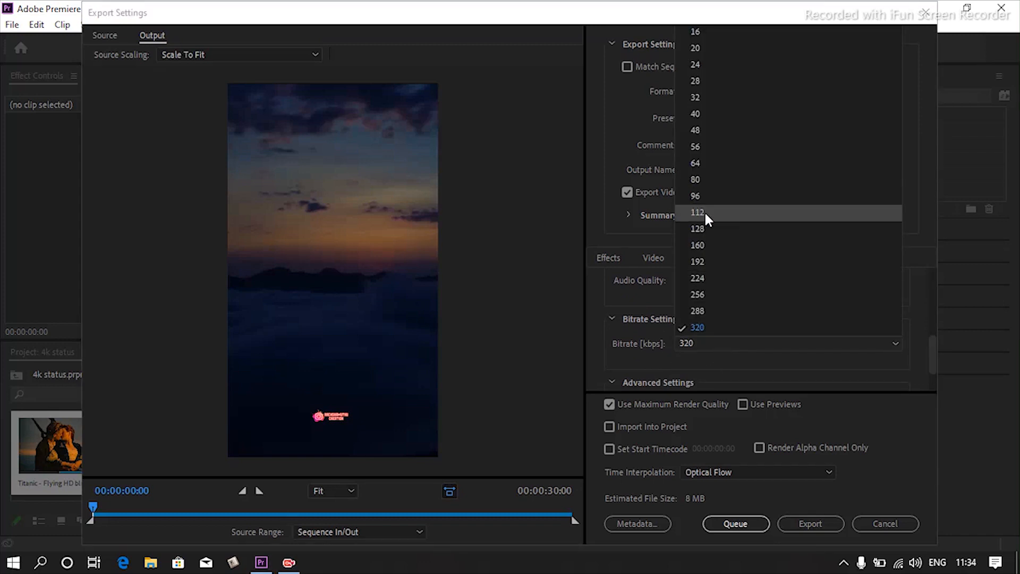
{"action": "left_click", "coordinate": [697, 196]}
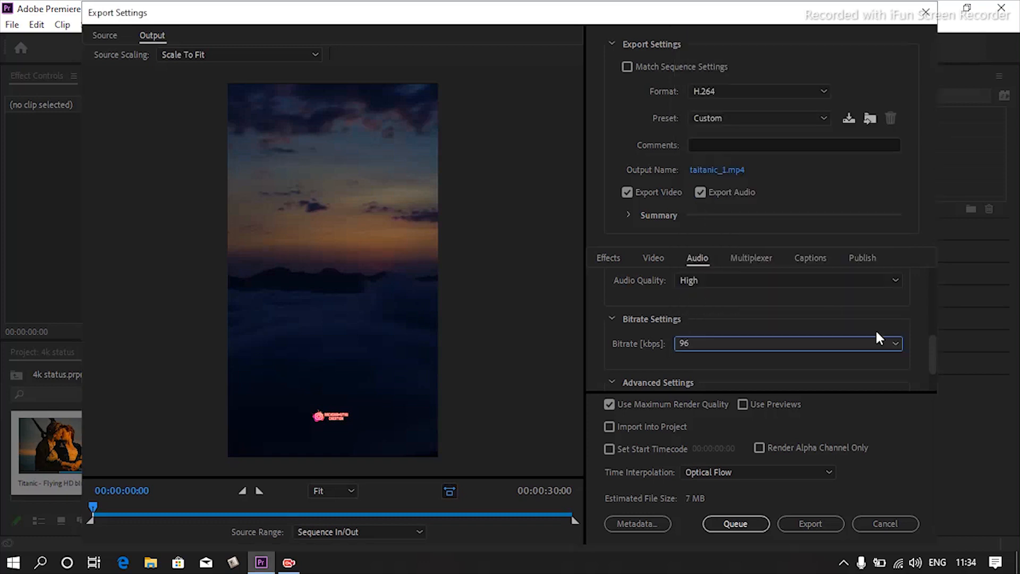
{"action": "left_click_drag", "start_coordinate": [932, 347], "coordinate": [936, 371]}
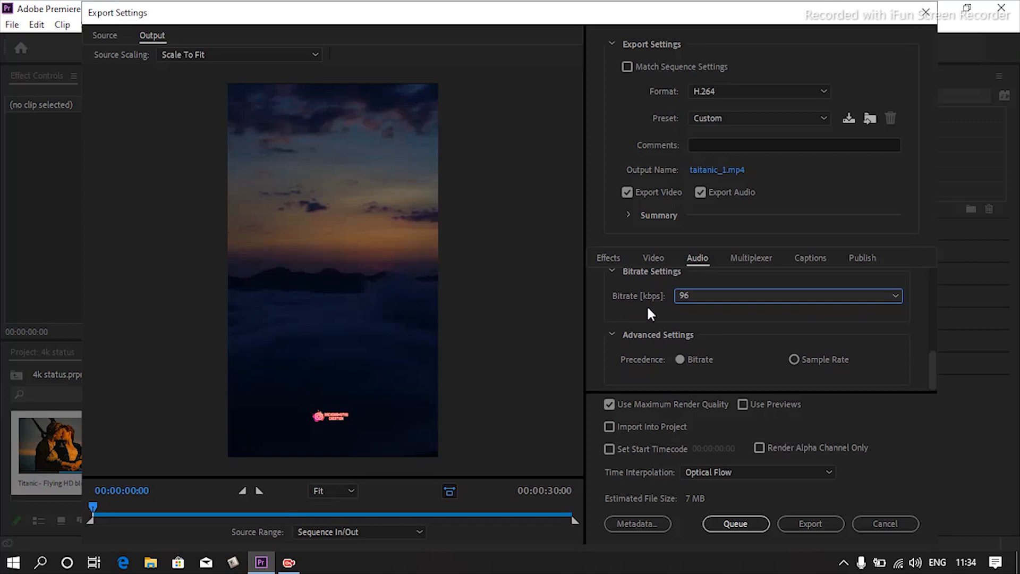
Step: Try Frame Sampling as the export's time interpolation, and set it back to Optical Flow
{"action": "left_click", "coordinate": [742, 471]}
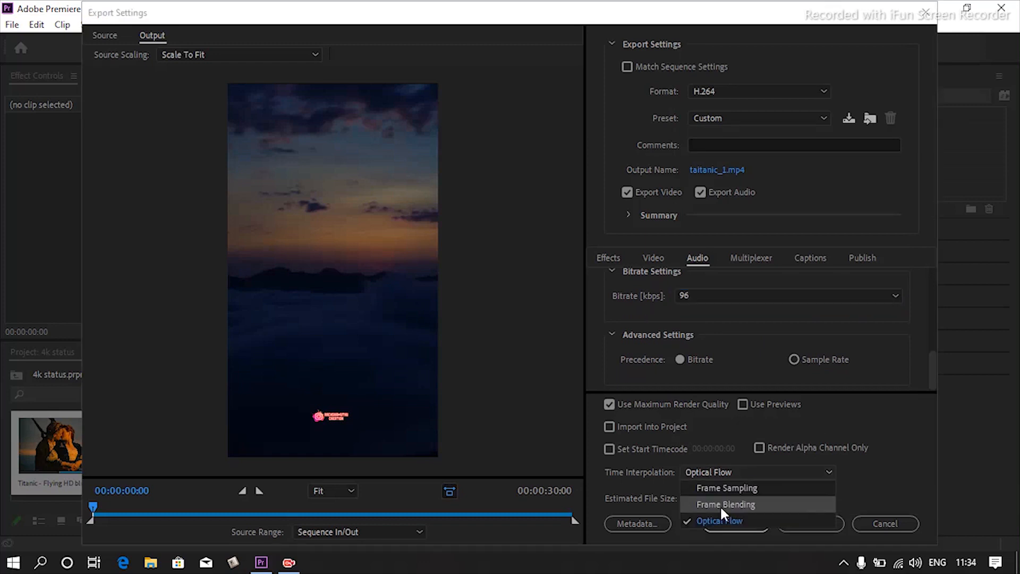
{"action": "left_click", "coordinate": [716, 490]}
{"action": "left_click", "coordinate": [750, 468]}
{"action": "left_click", "coordinate": [708, 521]}
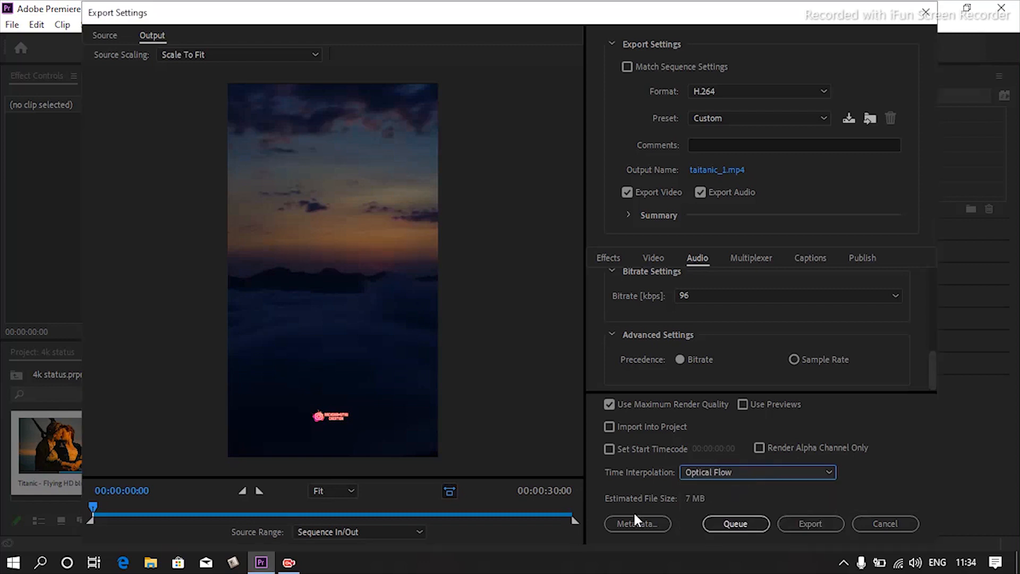